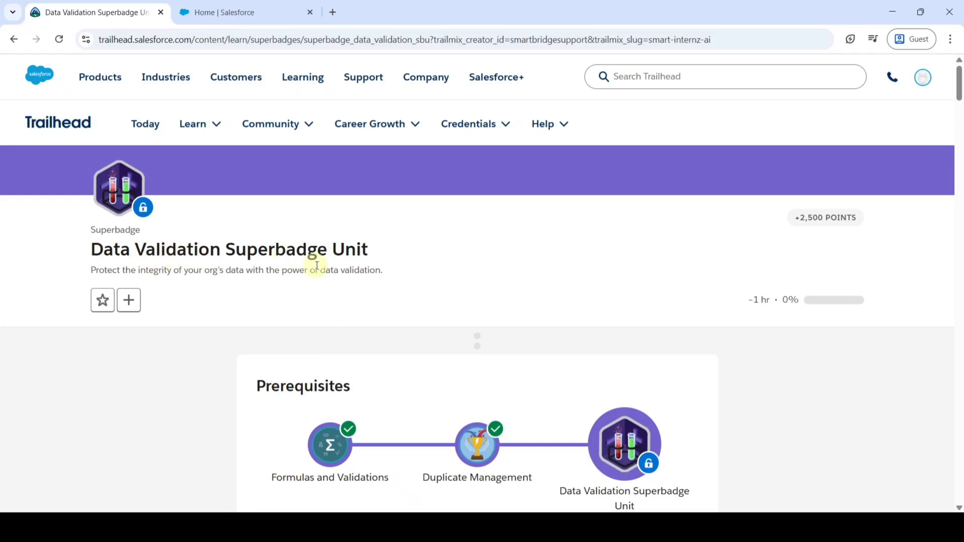
Launch the superbadge's hands-on org from the challenges section and bring up its Setup Home
left_click_drag(959, 71, 960, 416)
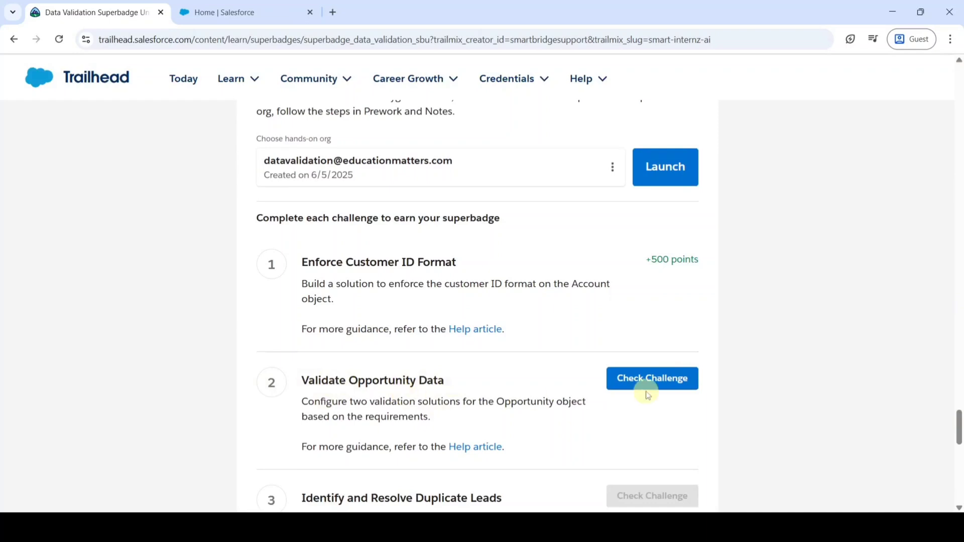
scroll(492, 384, "up", 1)
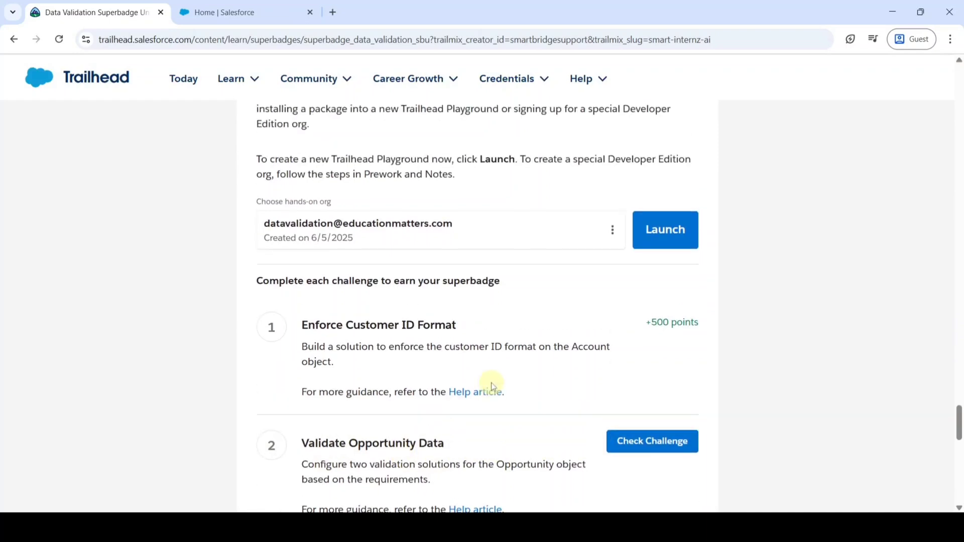
left_click(670, 230)
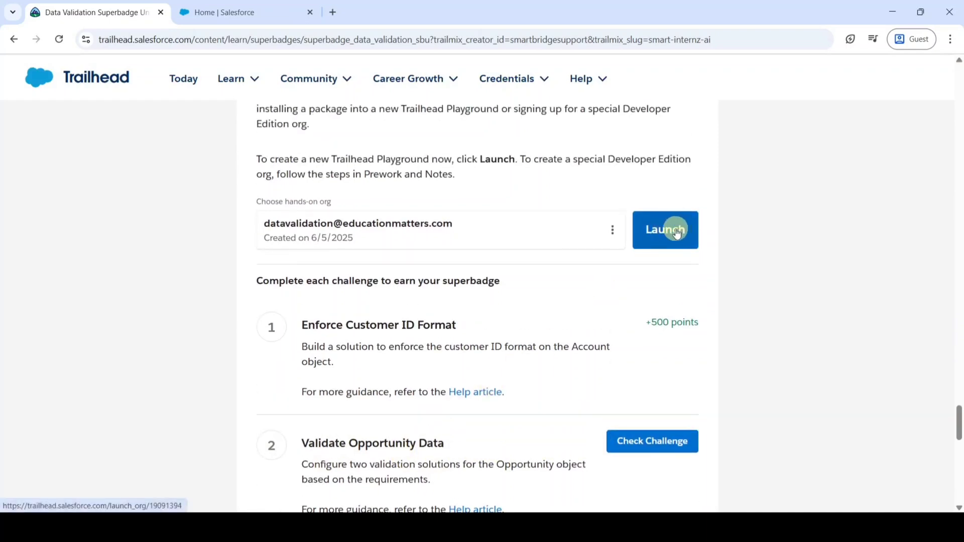
left_click(666, 232)
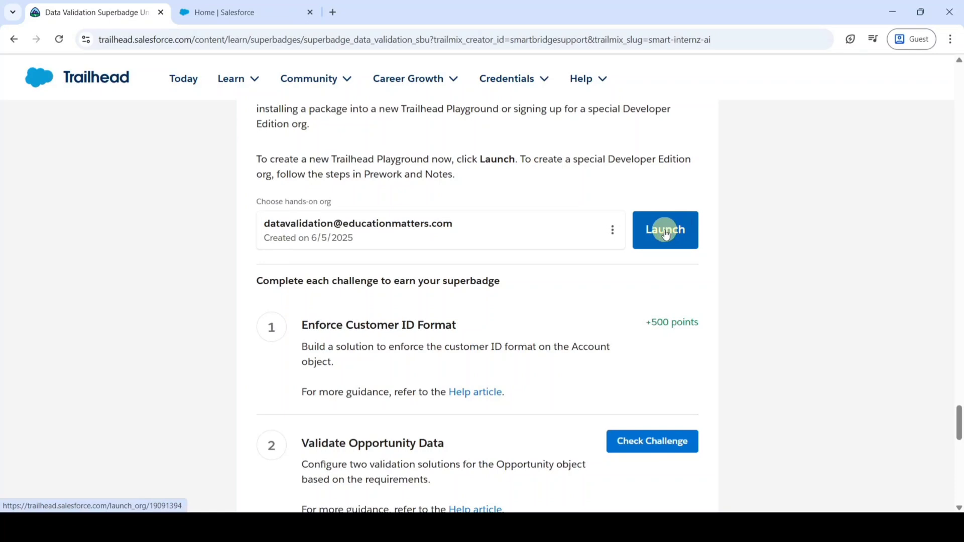
left_click(226, 12)
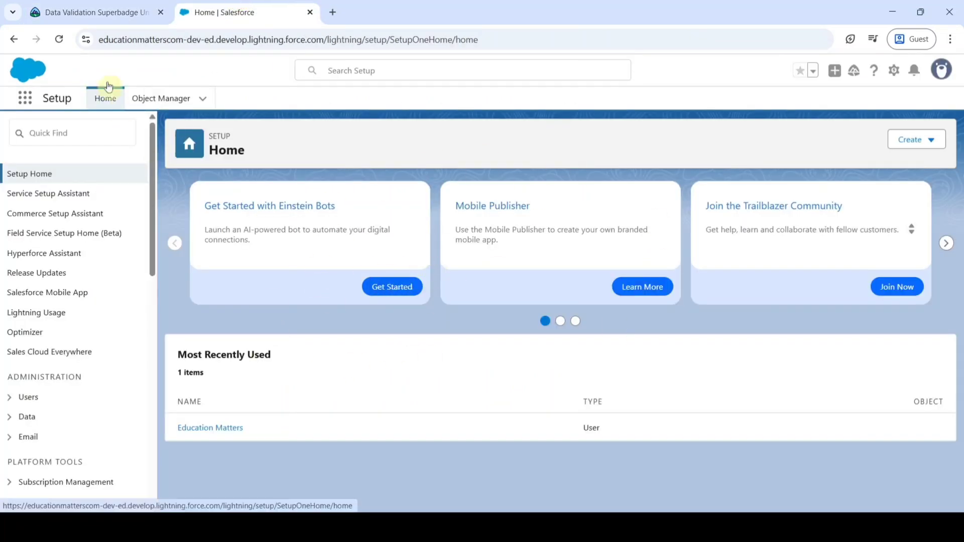
left_click(83, 13)
scroll(468, 321, "up", 10)
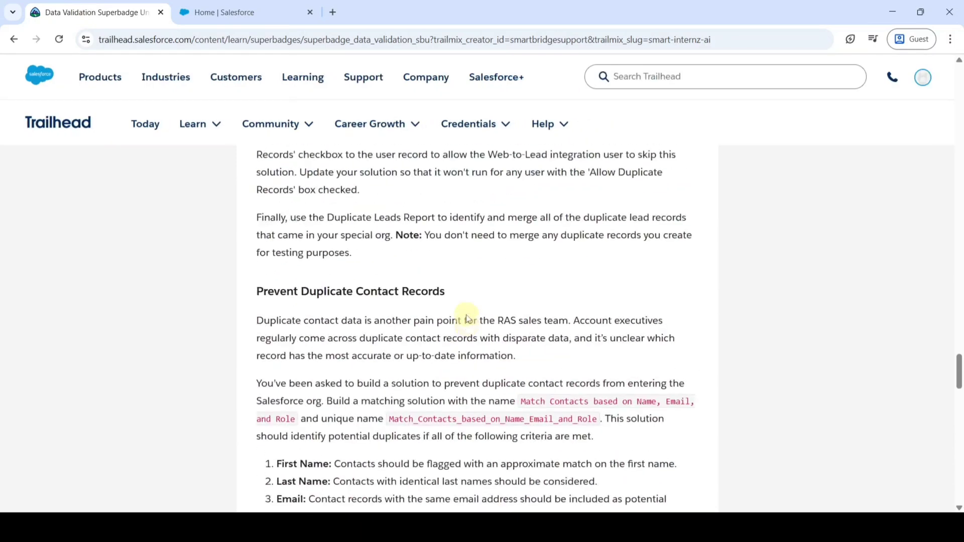
scroll(467, 318, "up", 20)
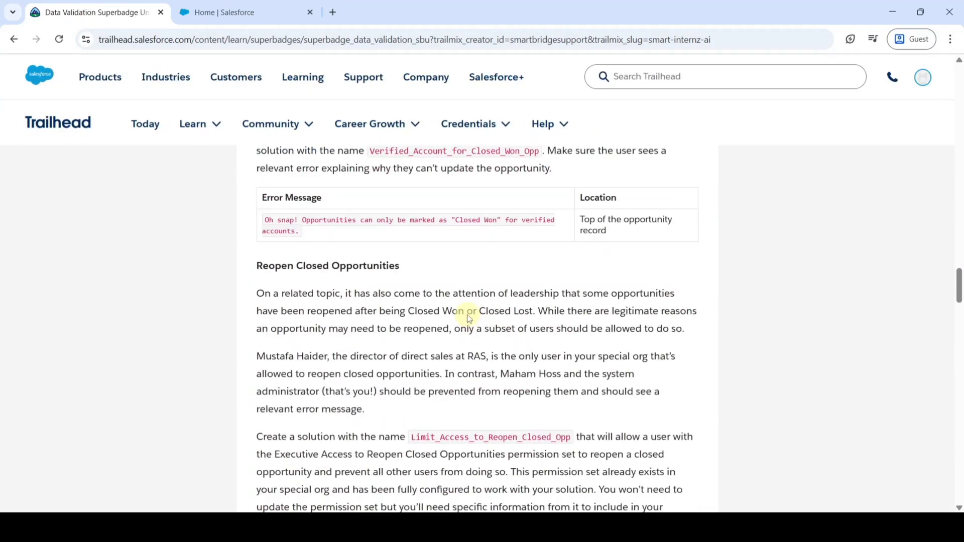
scroll(467, 319, "up", 5)
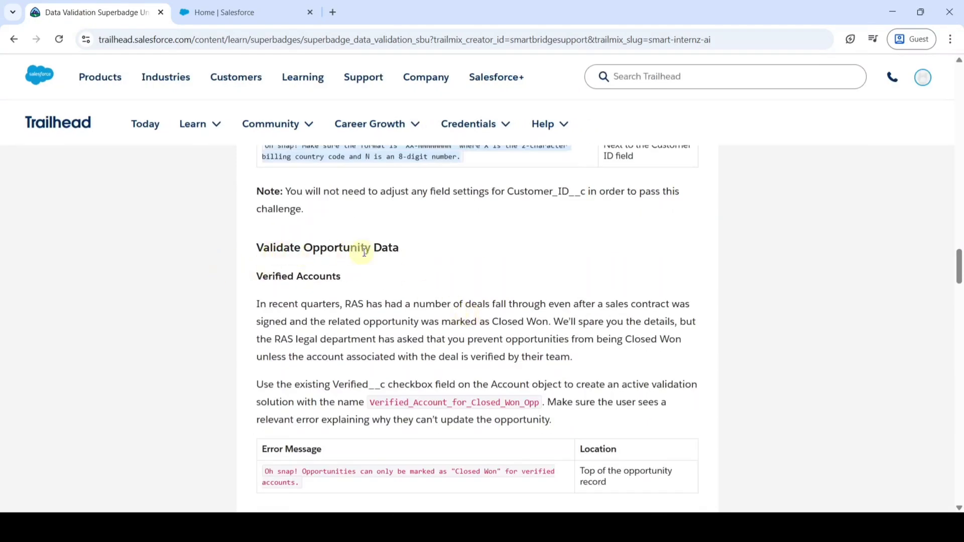
scroll(480, 296, "down", 2)
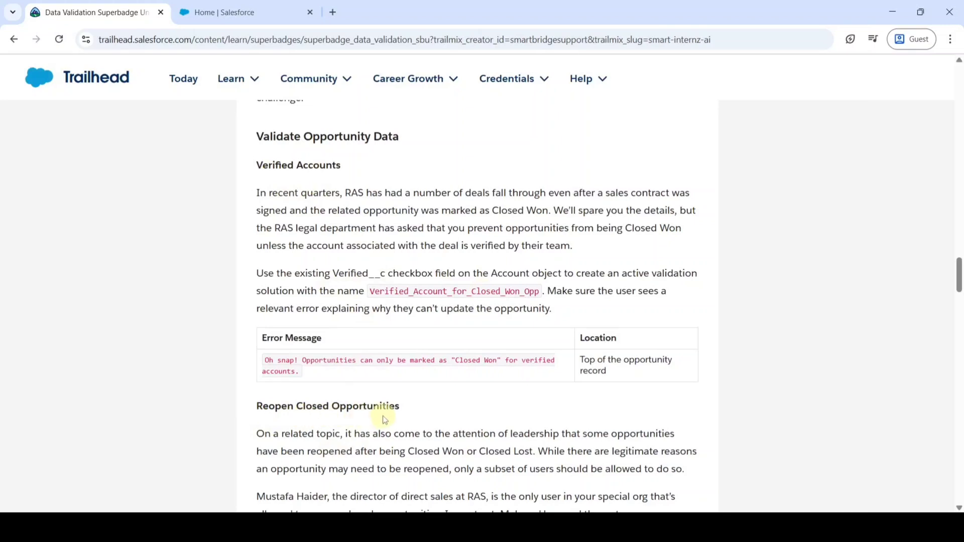
scroll(397, 417, "up", 3)
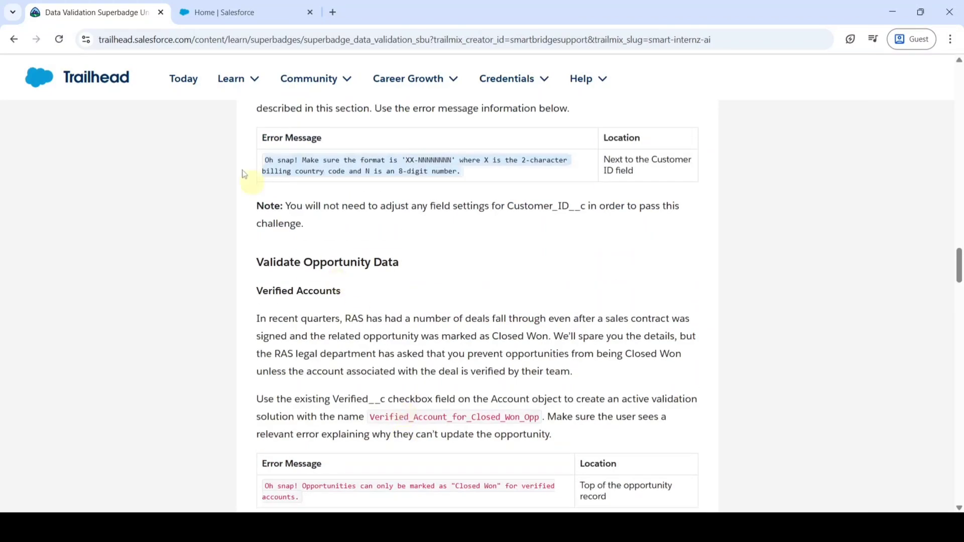
left_click(236, 4)
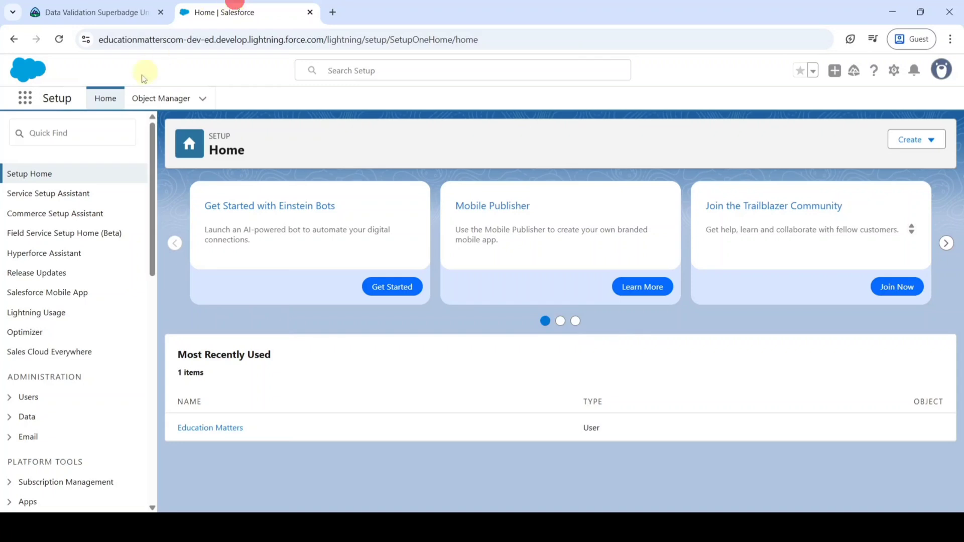
Find Opportunity in Object Manager with an 'oppo' search and show its empty Validation Rules list
left_click(163, 97)
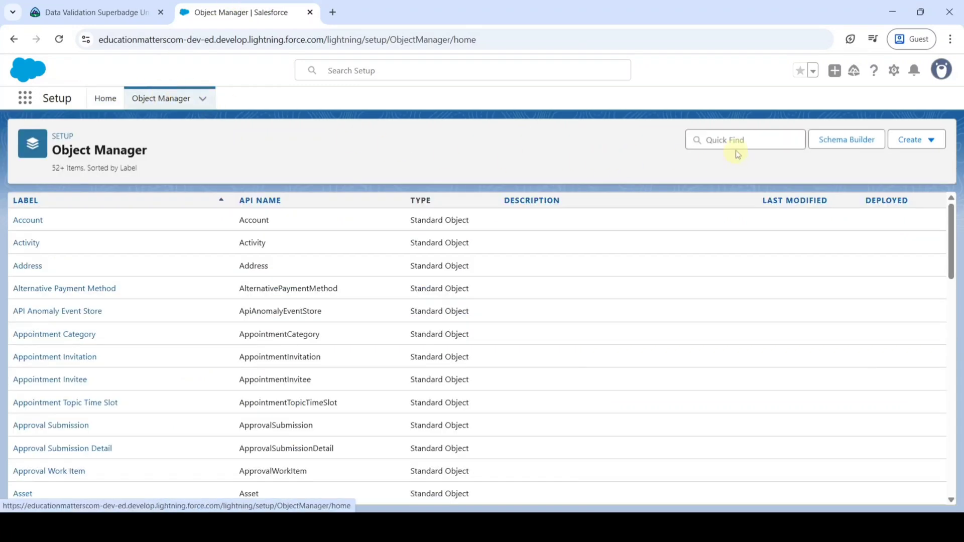
left_click(730, 141)
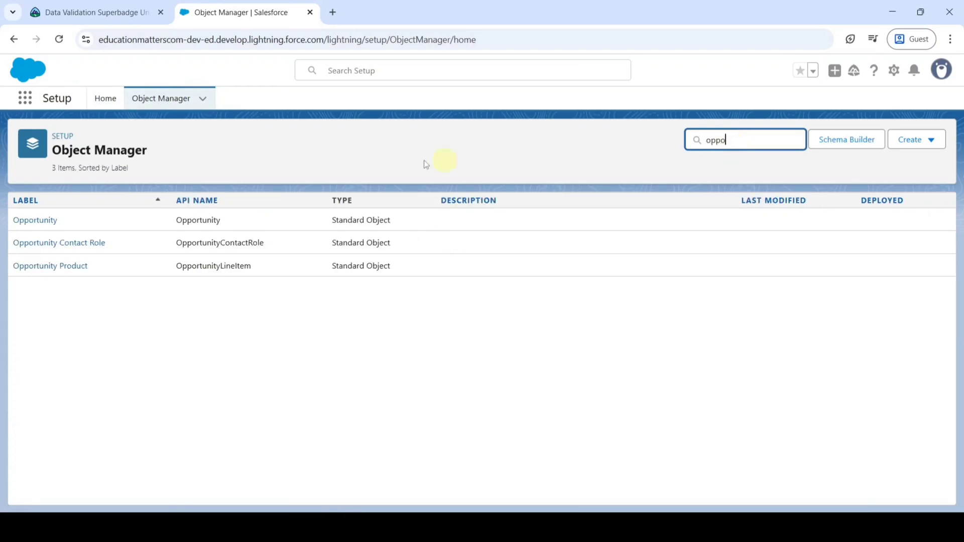
left_click(41, 220)
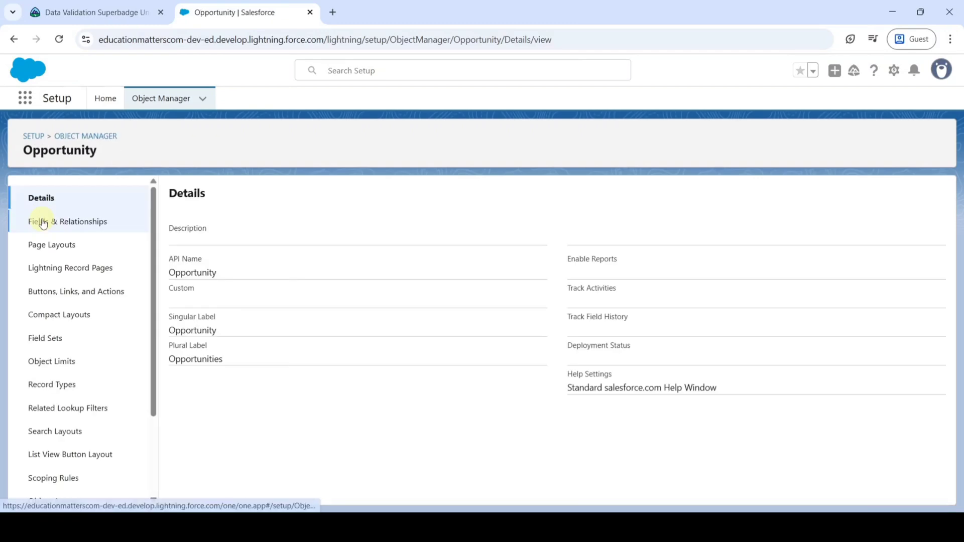
scroll(75, 331, "down", 2)
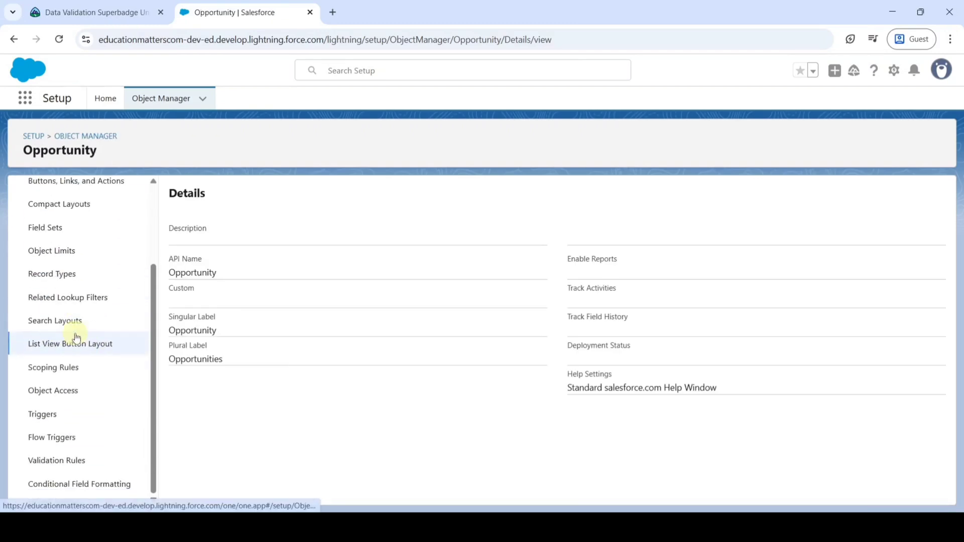
left_click(76, 461)
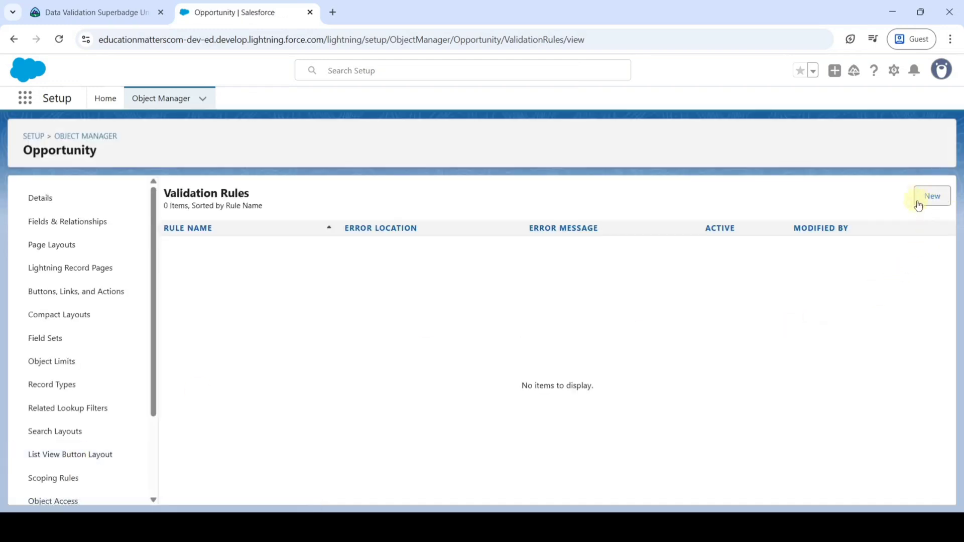
Start a new Opportunity validation rule named Verified_Account_for_Closed_Won_Opp, copied from the Trailhead challenge
left_click(931, 199)
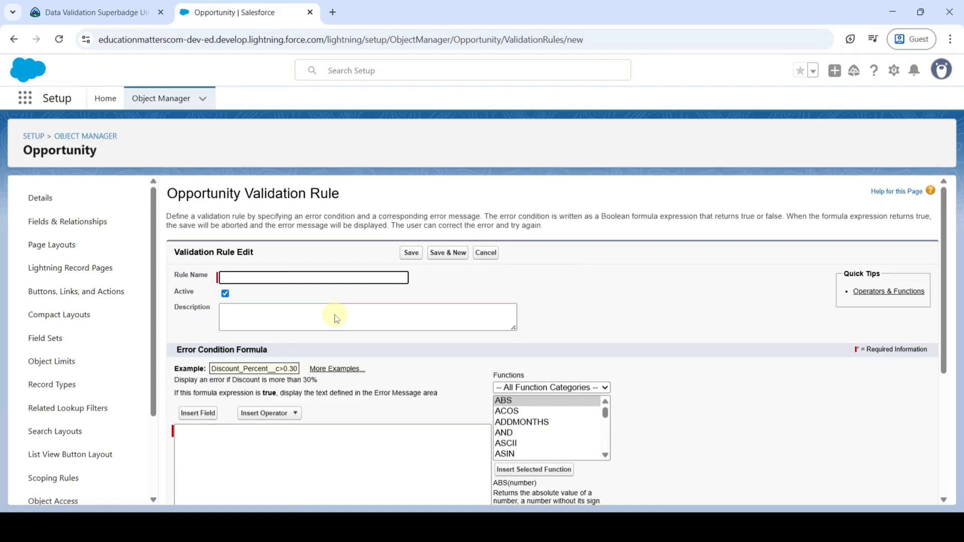
left_click(93, 12)
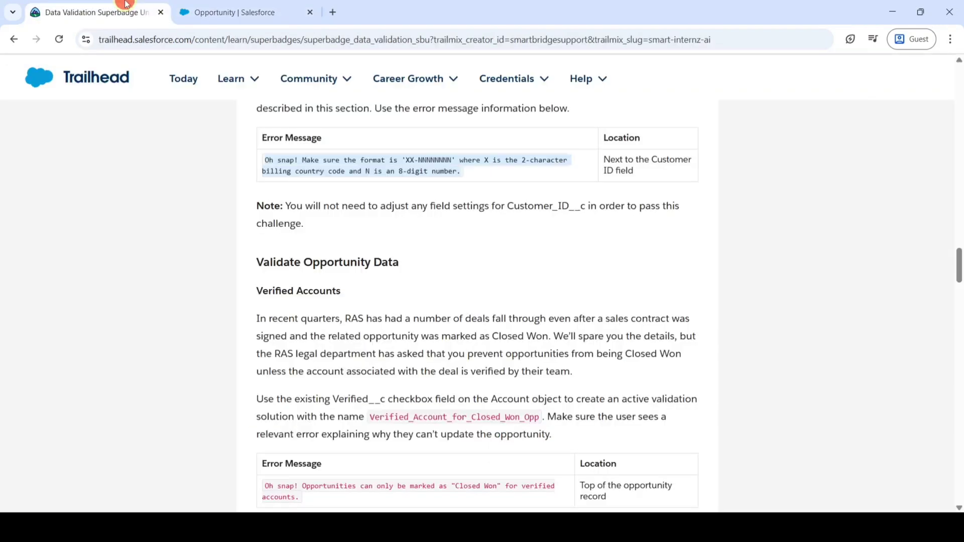
scroll(470, 278, "down", 2)
scroll(469, 278, "down", 1)
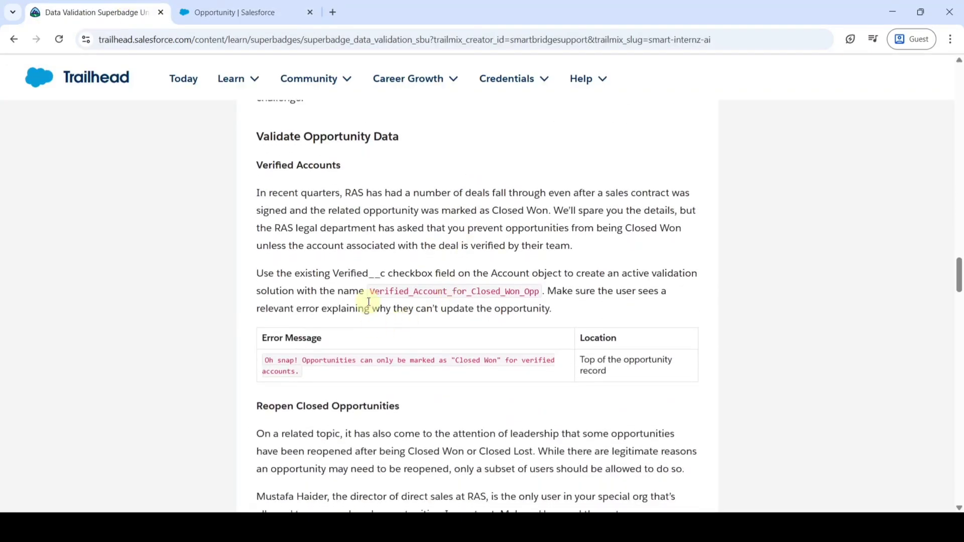
left_click_drag(370, 289, 531, 294)
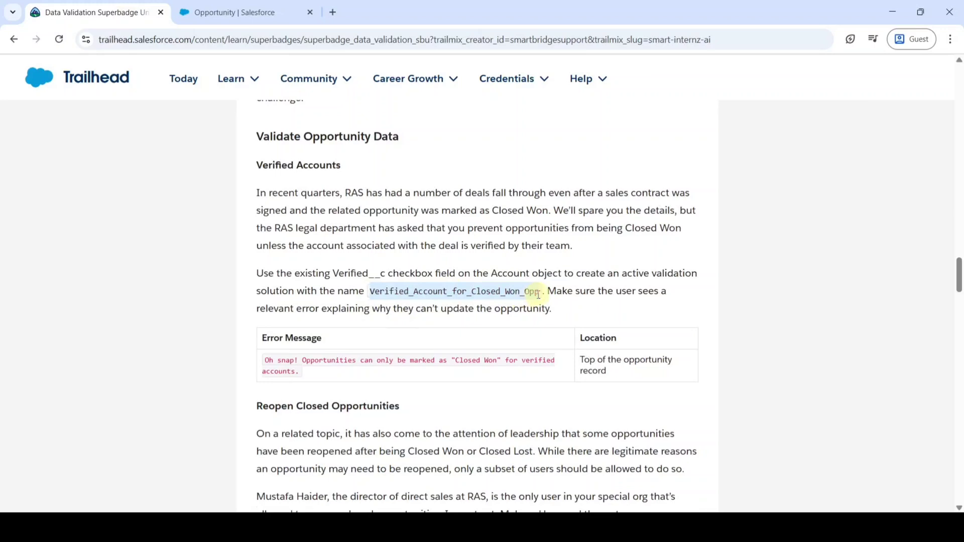
right_click(500, 291)
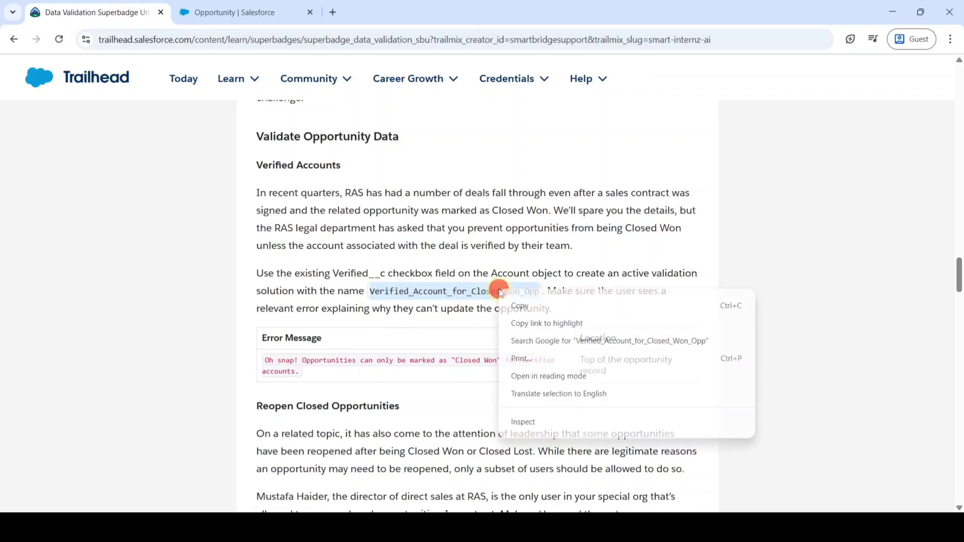
left_click(538, 304)
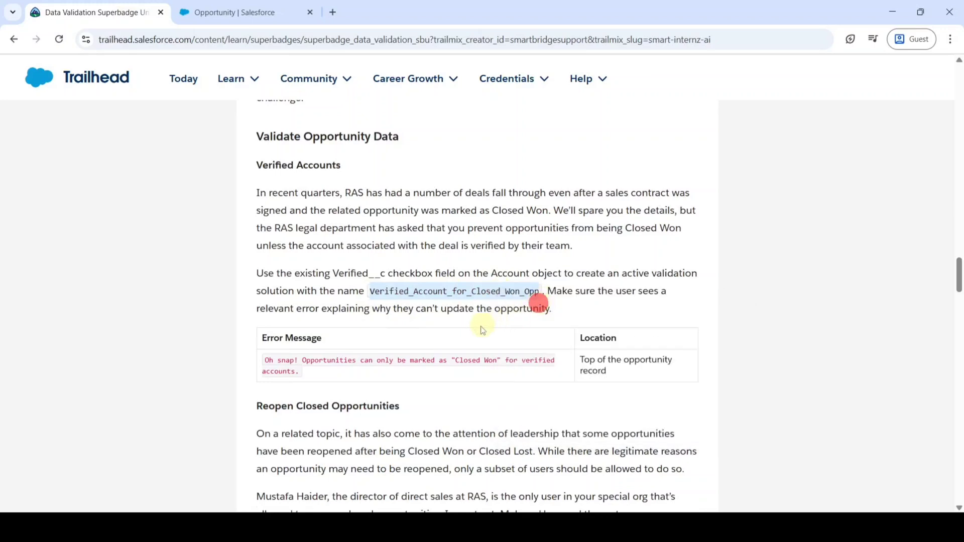
left_click(232, 13)
right_click(225, 278)
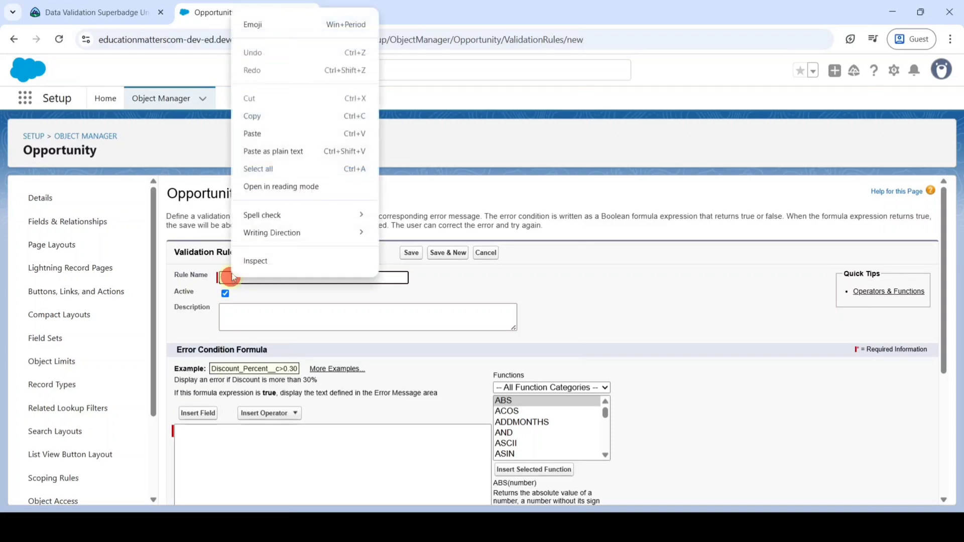
left_click(276, 138)
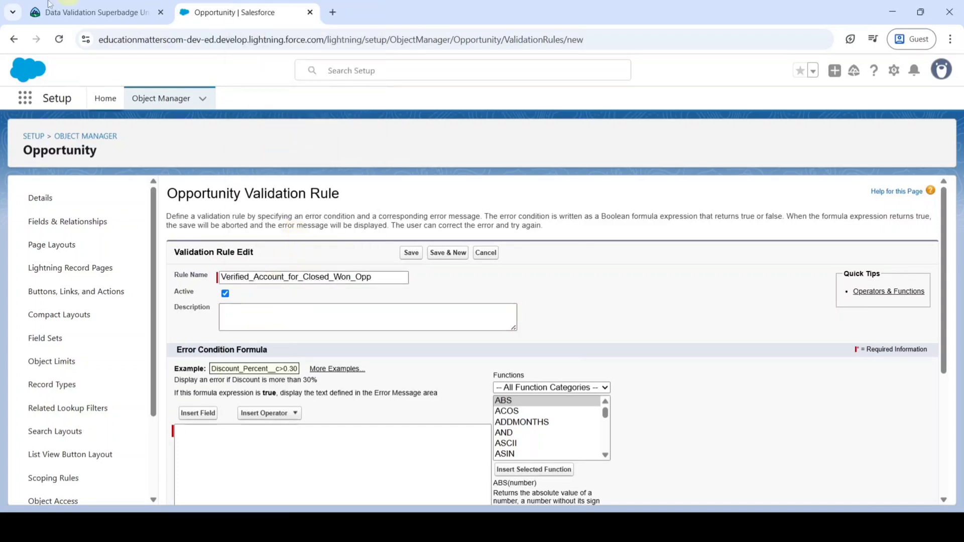
Fill the Description with the Trailhead instruction sentence about the Verified__c checkbox
left_click(91, 12)
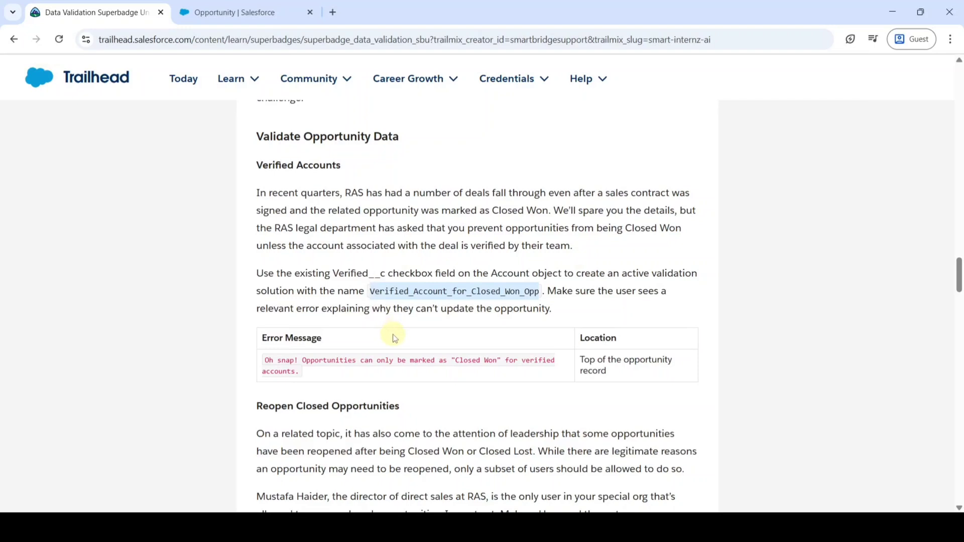
scroll(395, 338, "up", 1)
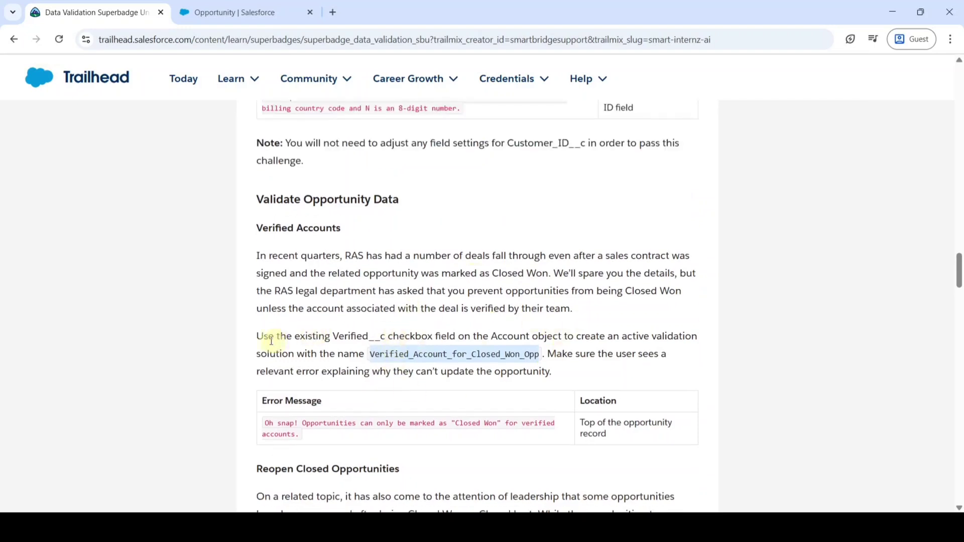
left_click_drag(256, 336, 543, 356)
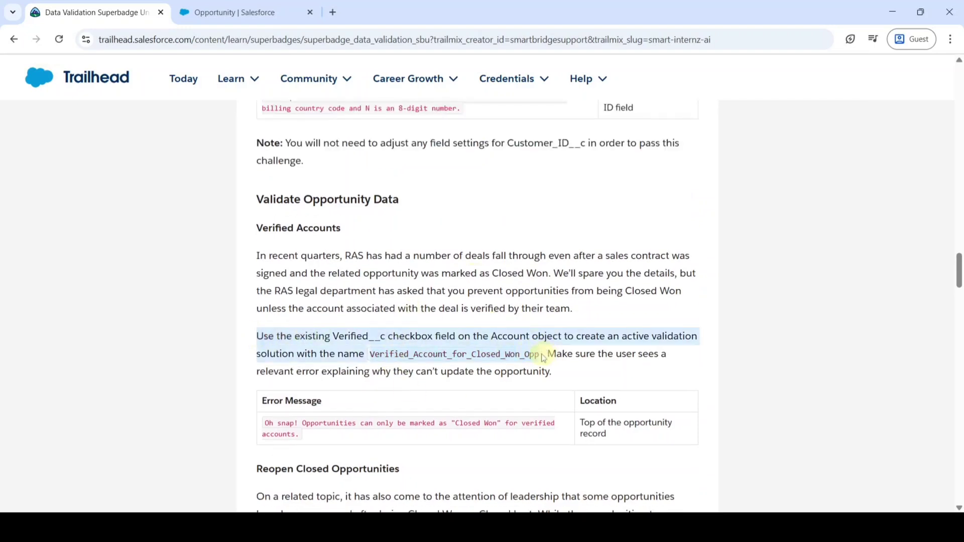
right_click(475, 346)
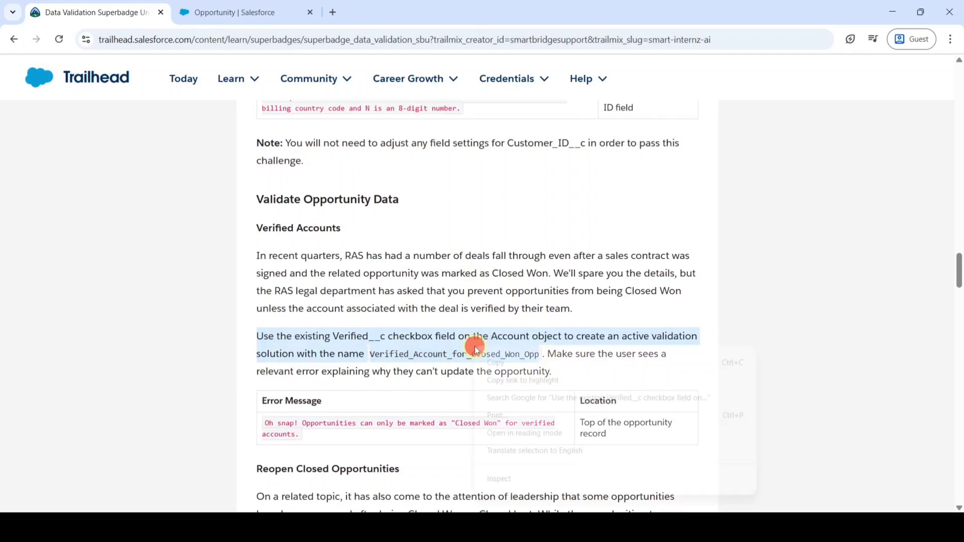
left_click(533, 364)
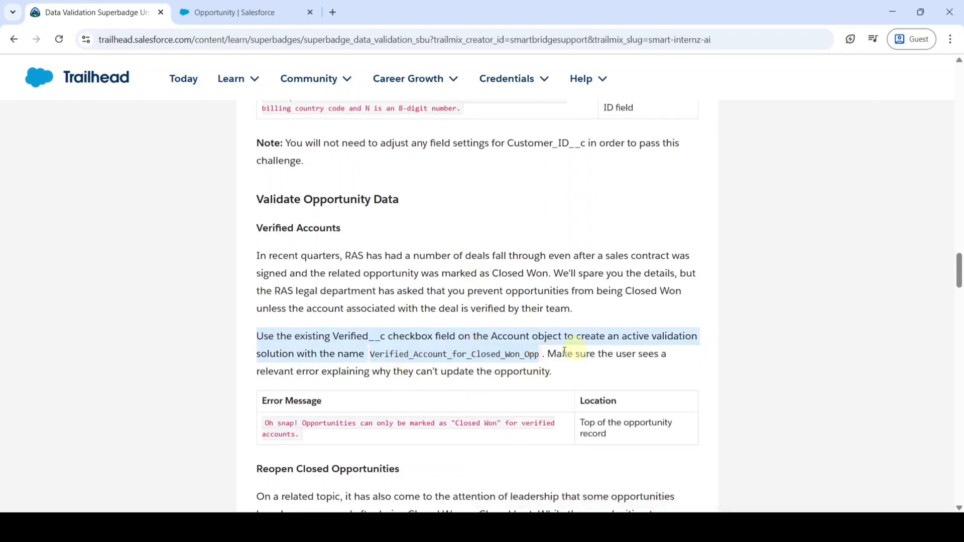
left_click(205, 5)
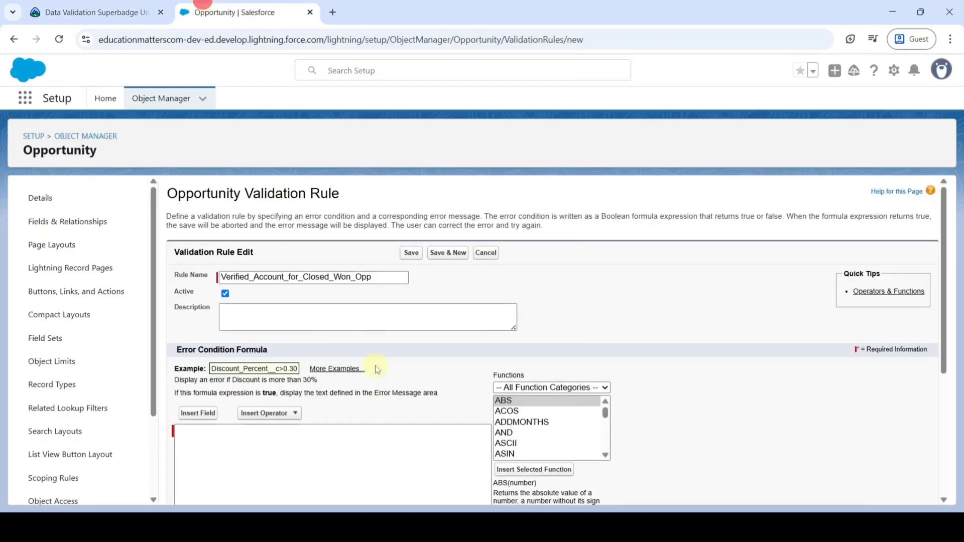
right_click(300, 307)
left_click(333, 163)
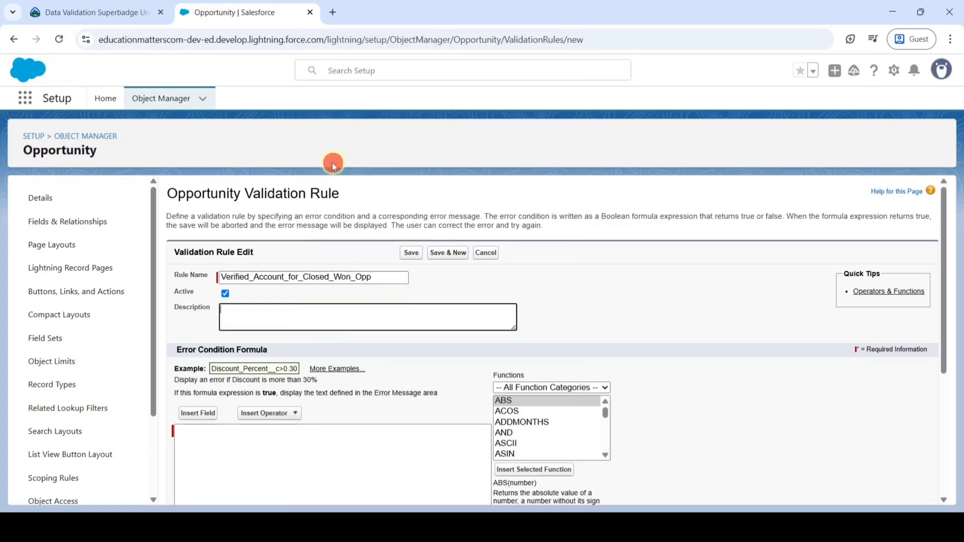
left_click(568, 294)
Enter the formula AND(ISPICKVAL(StageName, "Closed Won"), NOT(Account.Verified__c)) and confirm it has no syntax errors
scroll(382, 369, "down", 2)
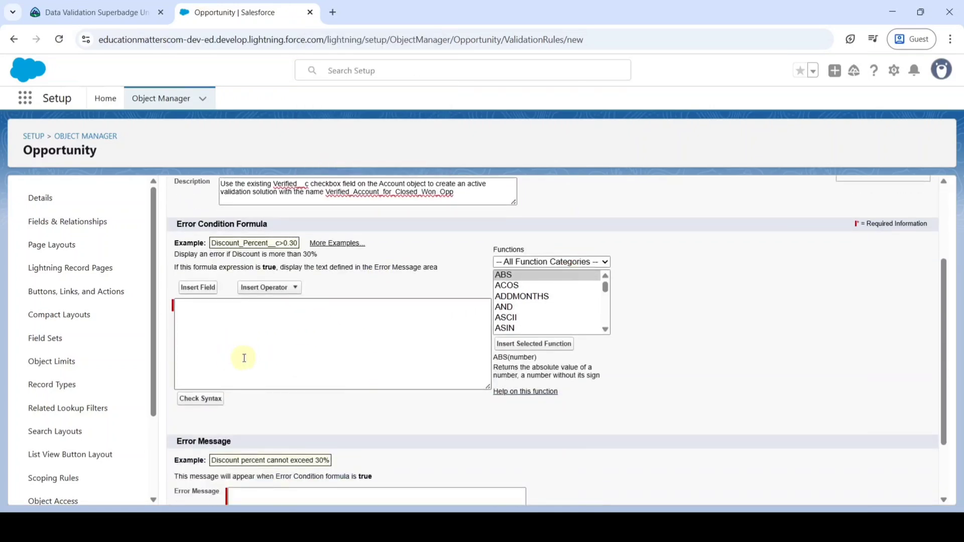
right_click(232, 317)
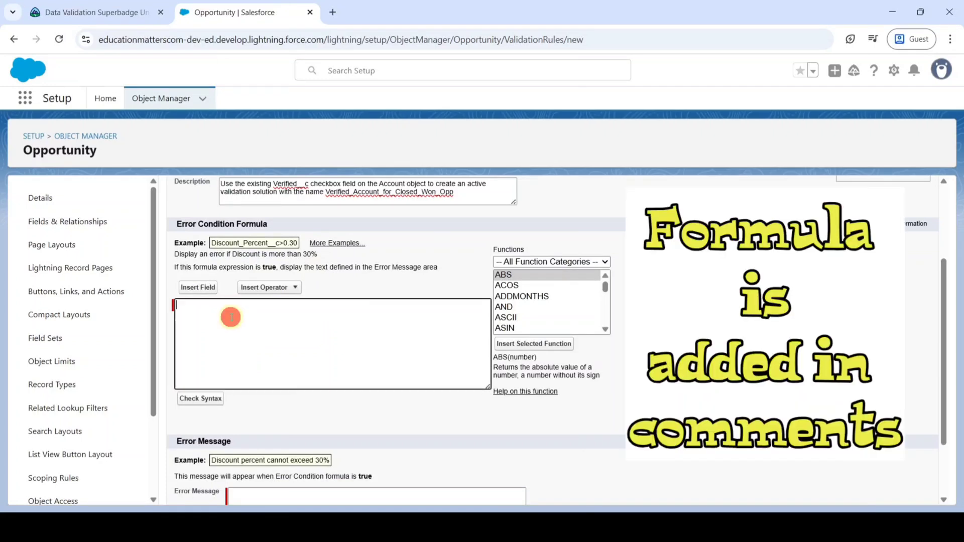
left_click(269, 176)
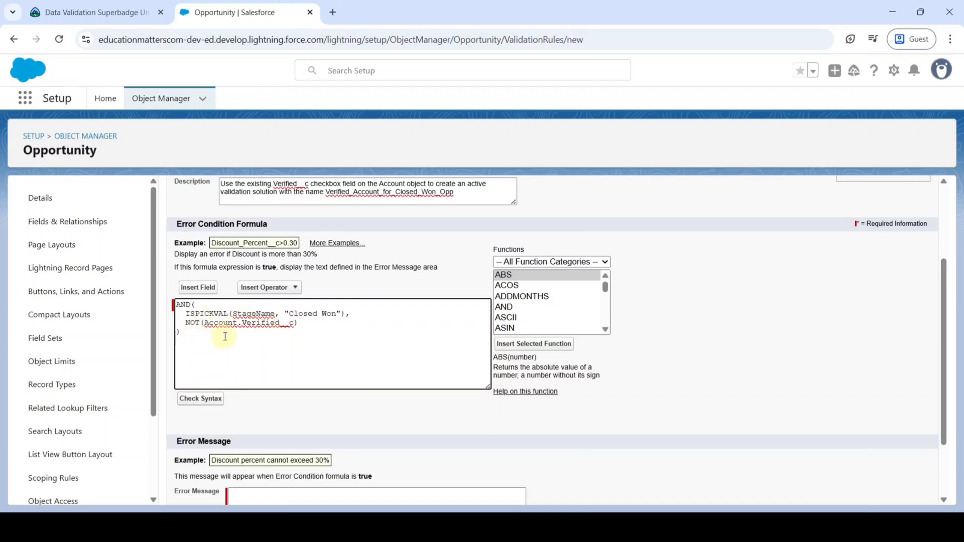
left_click(200, 400)
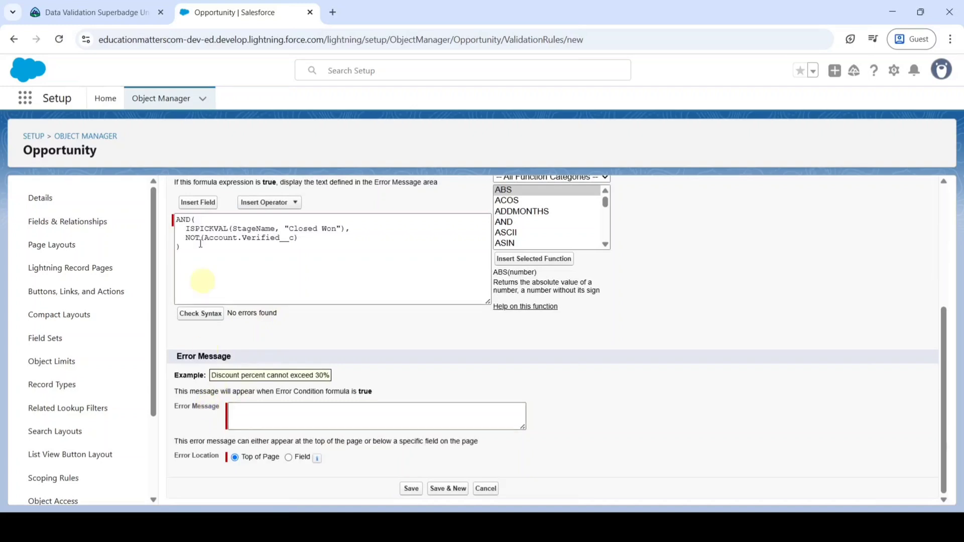
left_click(136, 11)
Add the Trailhead "Oh snap!" error message at Top of Page and save the Verified_Account_for_Closed_Won_Opp rule
scroll(440, 303, "down", 2)
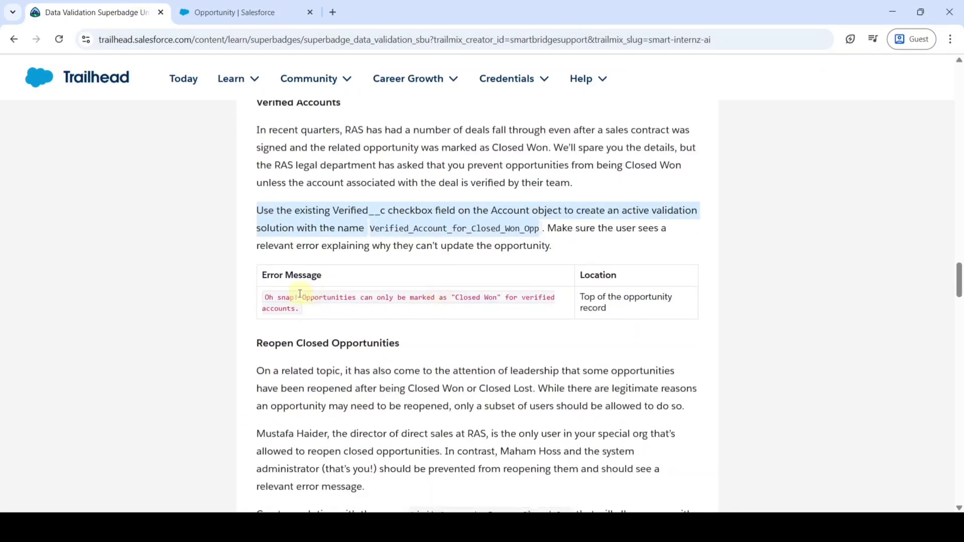
left_click_drag(265, 300, 299, 308)
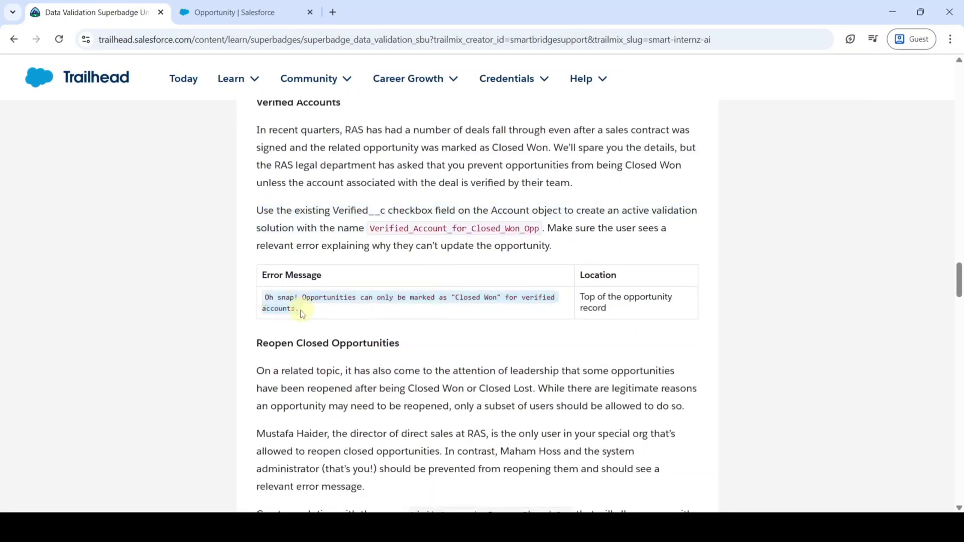
right_click(281, 304)
left_click(324, 317)
mouse_move(285, 67)
left_click(234, 12)
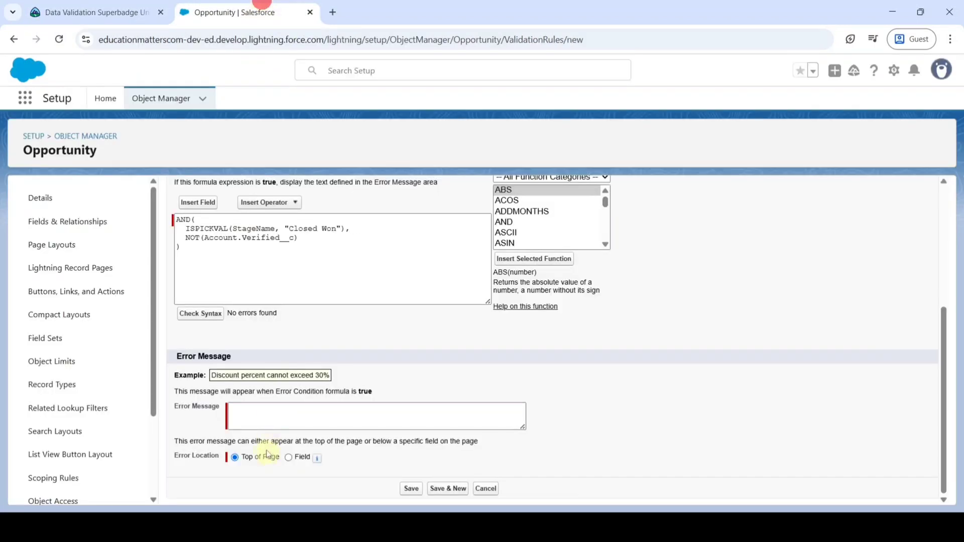
right_click(255, 412)
left_click(272, 272)
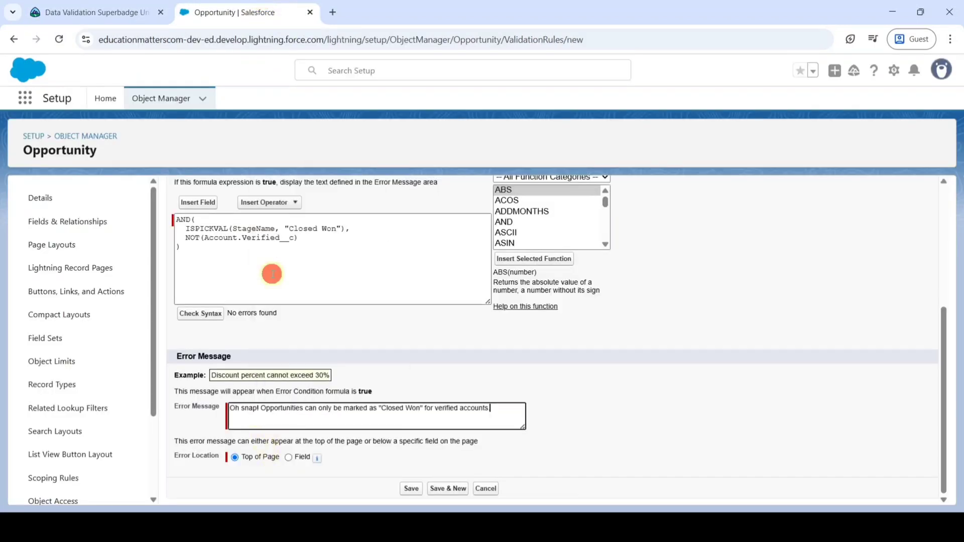
left_click(391, 366)
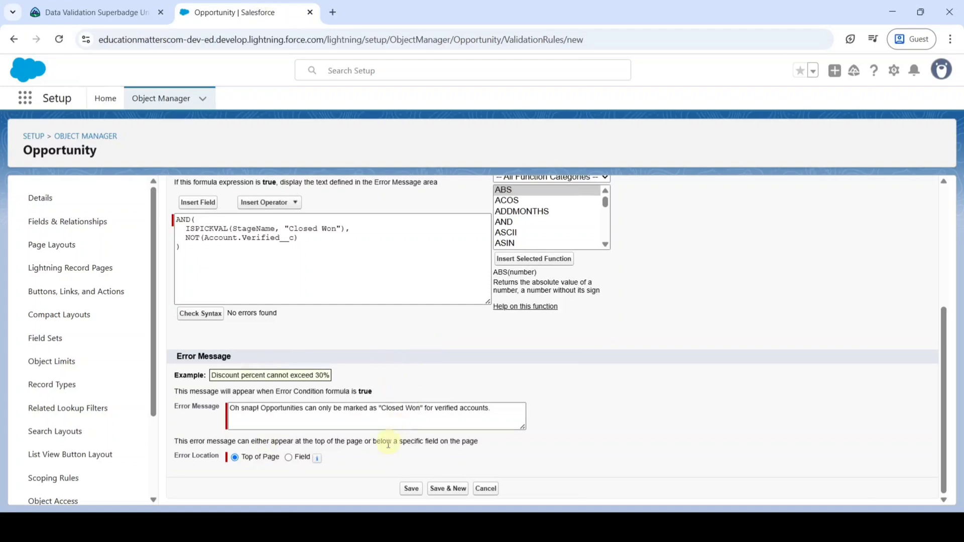
left_click(408, 490)
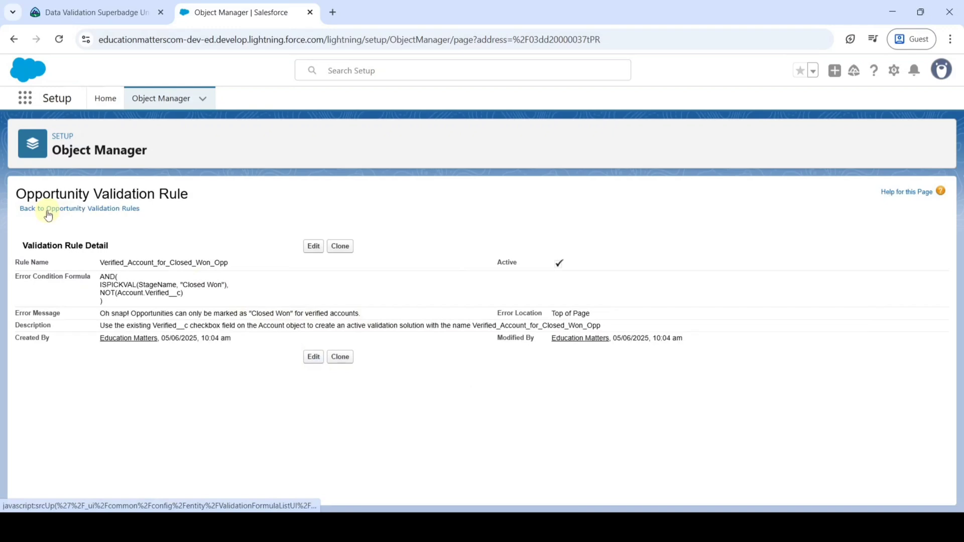
Return to the validation rules list and copy the name Limit_Access_to_Reopen_Closed_Opp from Trailhead's Reopen Closed Opportunities section
left_click(71, 211)
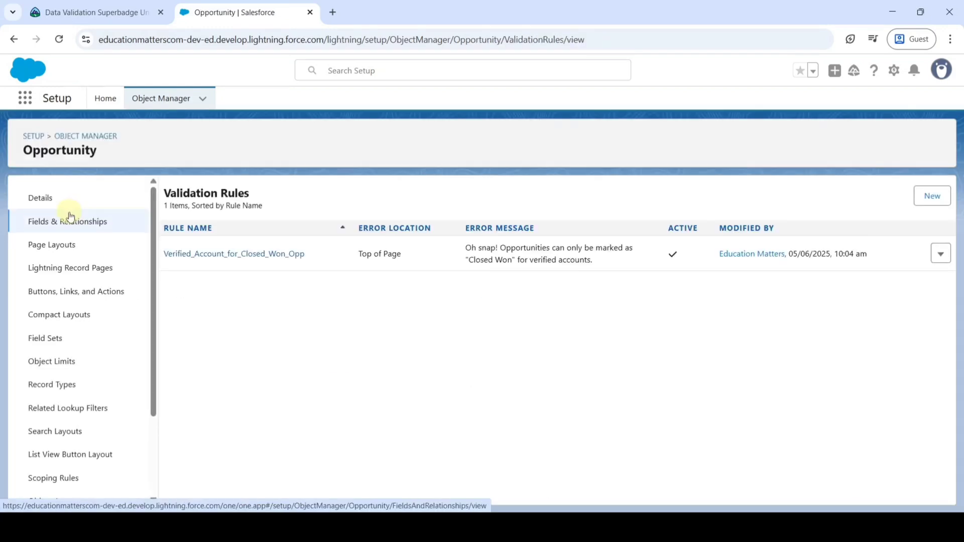
left_click(111, 8)
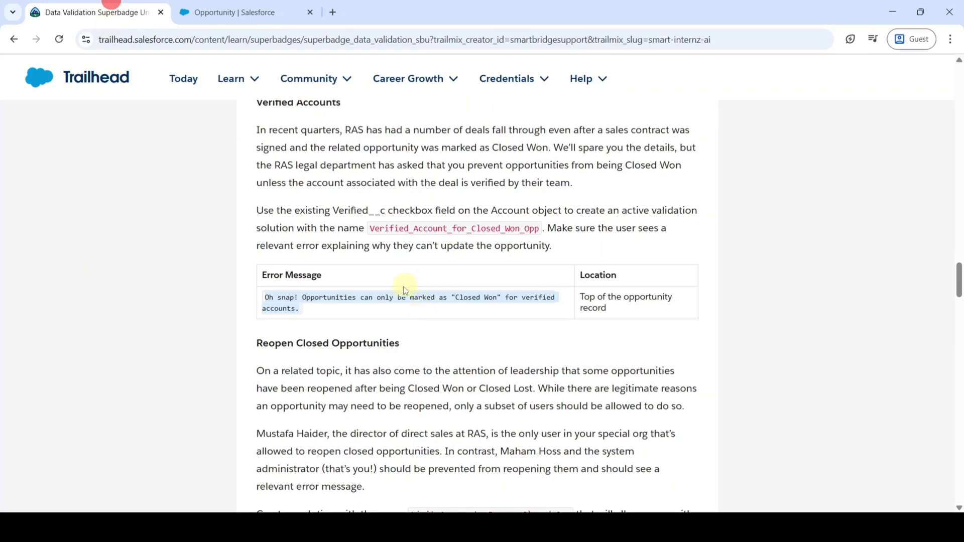
scroll(405, 291, "down", 1)
scroll(405, 298, "down", 1)
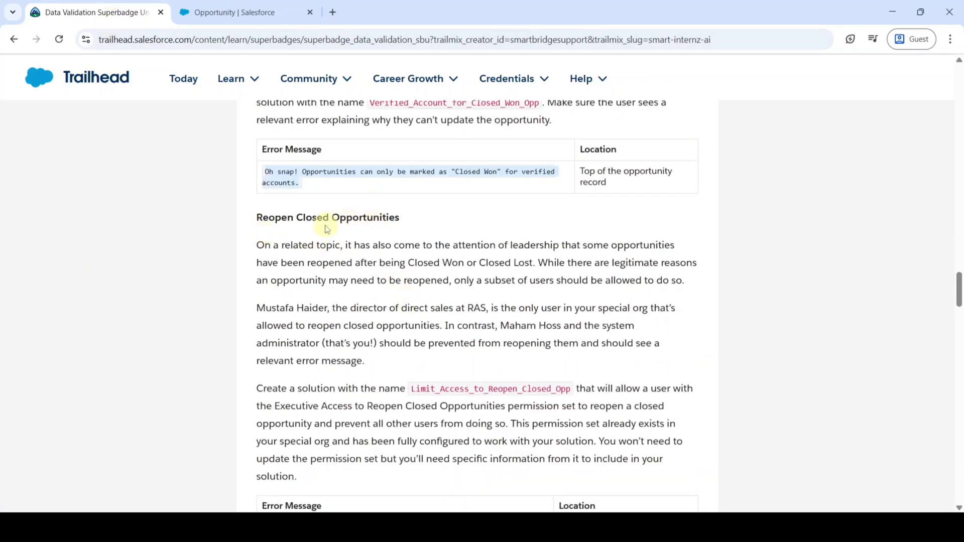
scroll(456, 315, "down", 2)
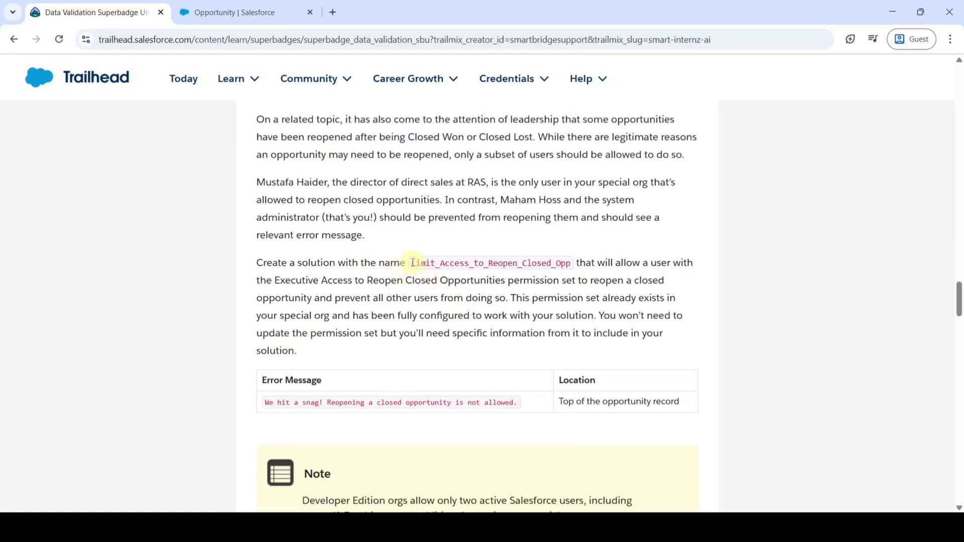
left_click_drag(412, 262, 566, 263)
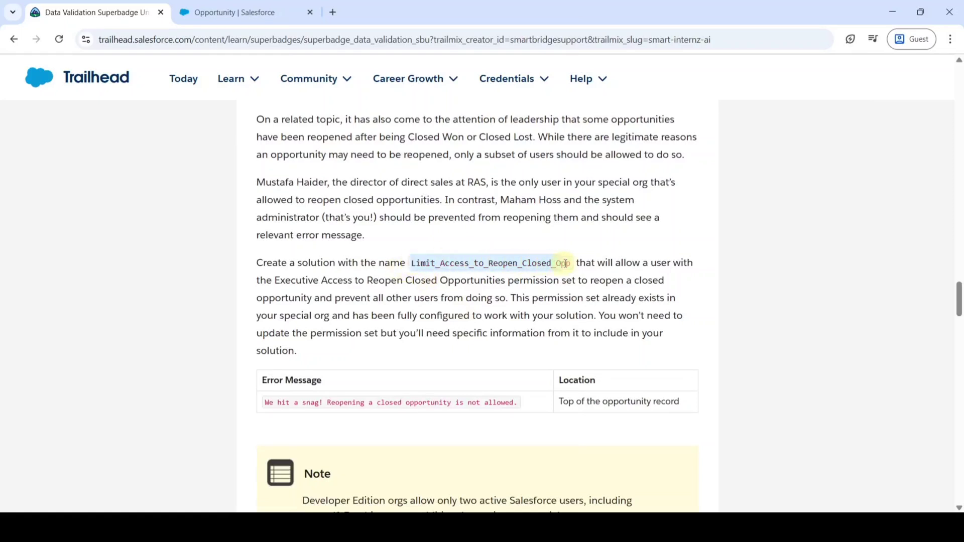
right_click(531, 266)
left_click(569, 282)
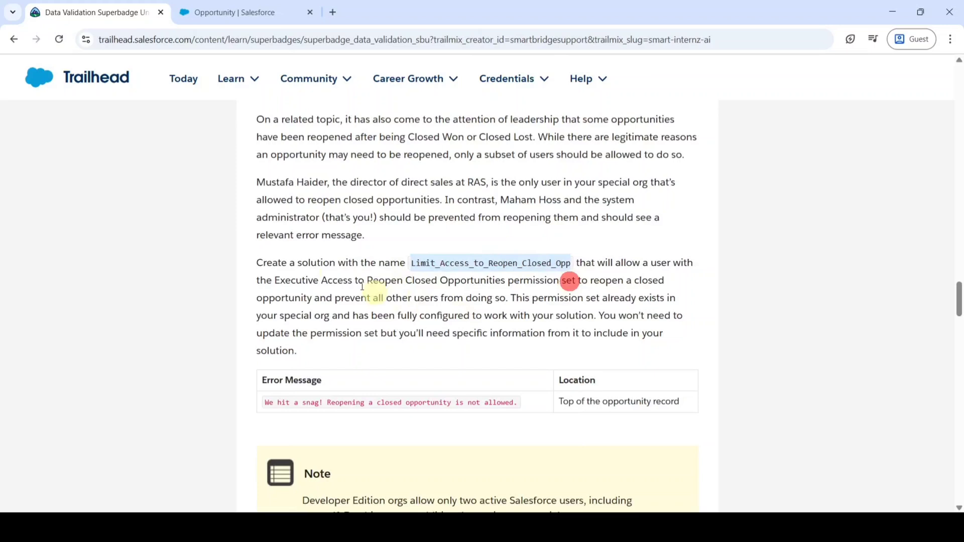
left_click(320, 4)
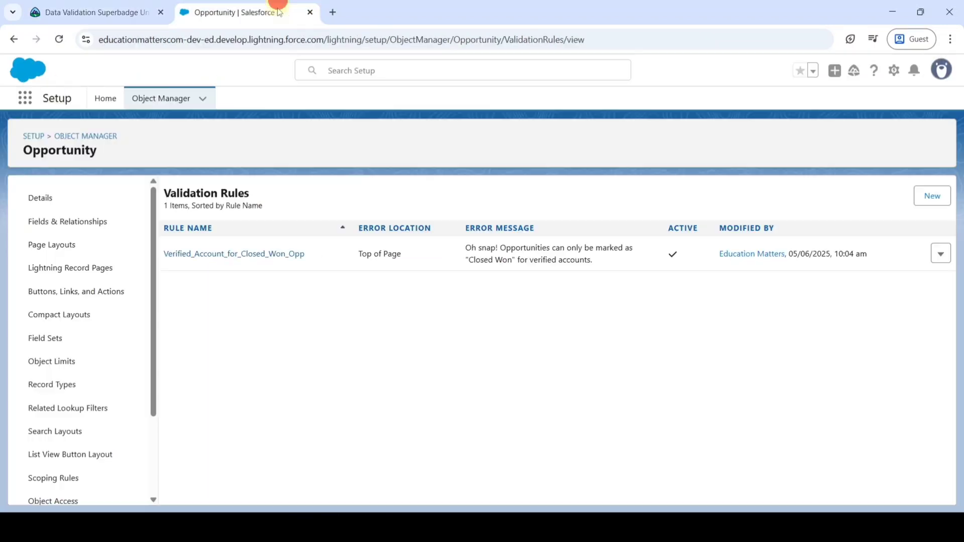
Start a new Opportunity validation rule named Limit_Access_to_Reopen_Closed_Opp
left_click(935, 196)
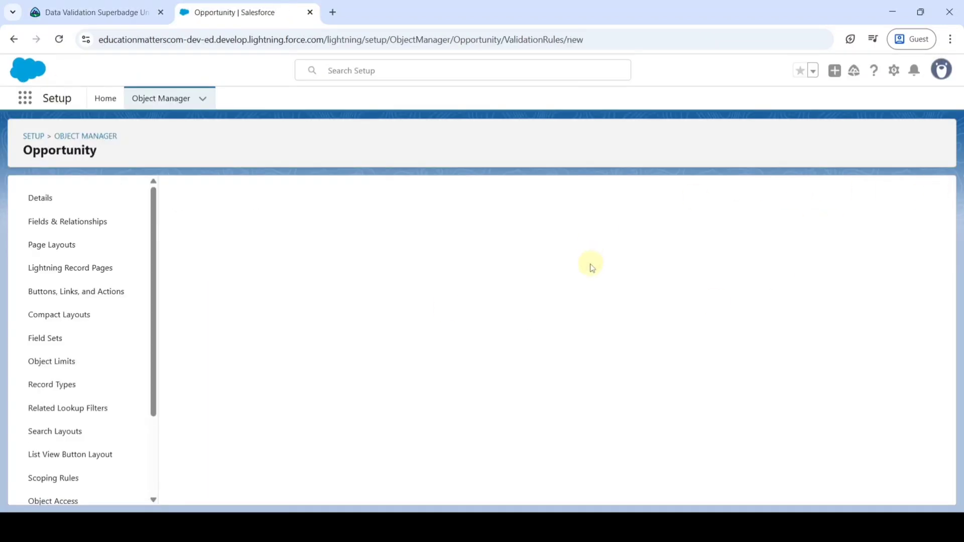
right_click(351, 276)
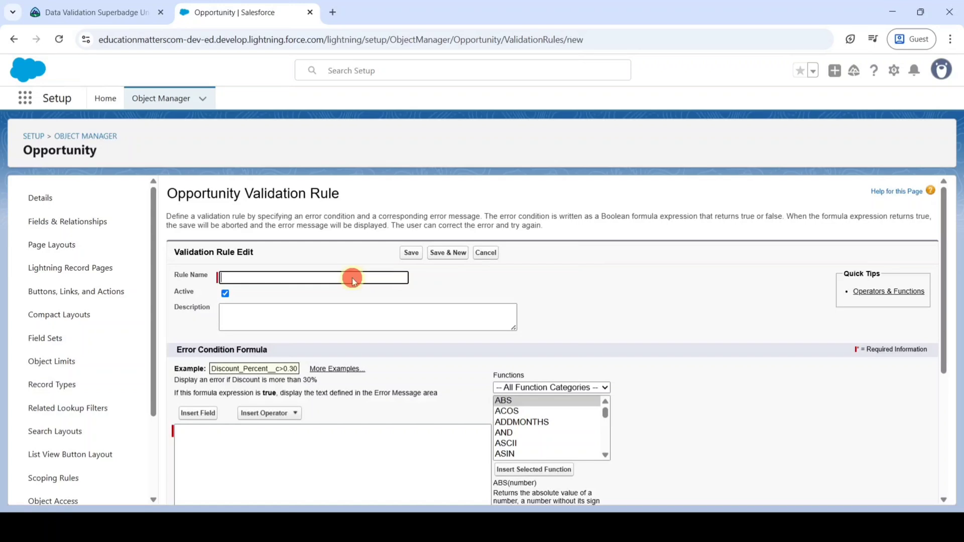
left_click(396, 134)
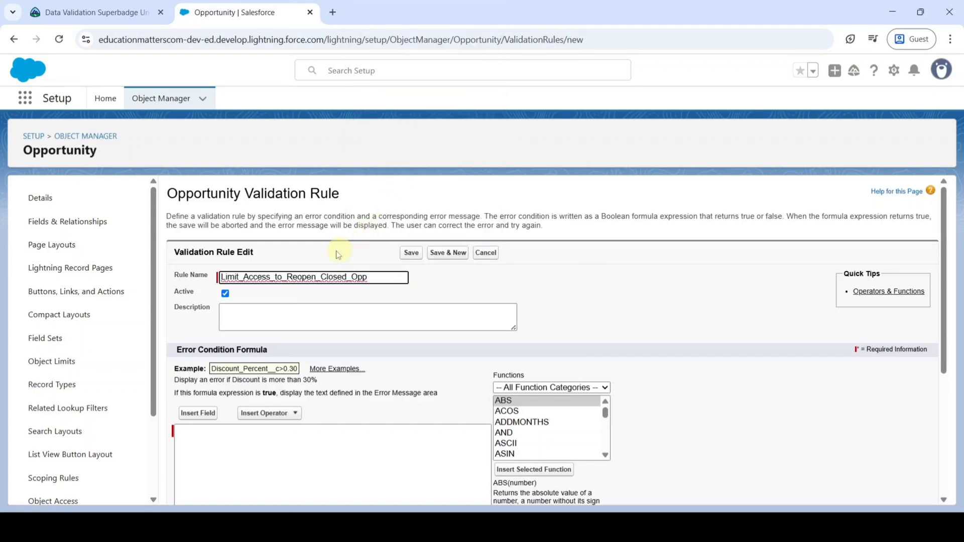
left_click(304, 257)
Use the Trailhead requirement sentence about reopening closed opportunities as the rule's description
left_click(69, 5)
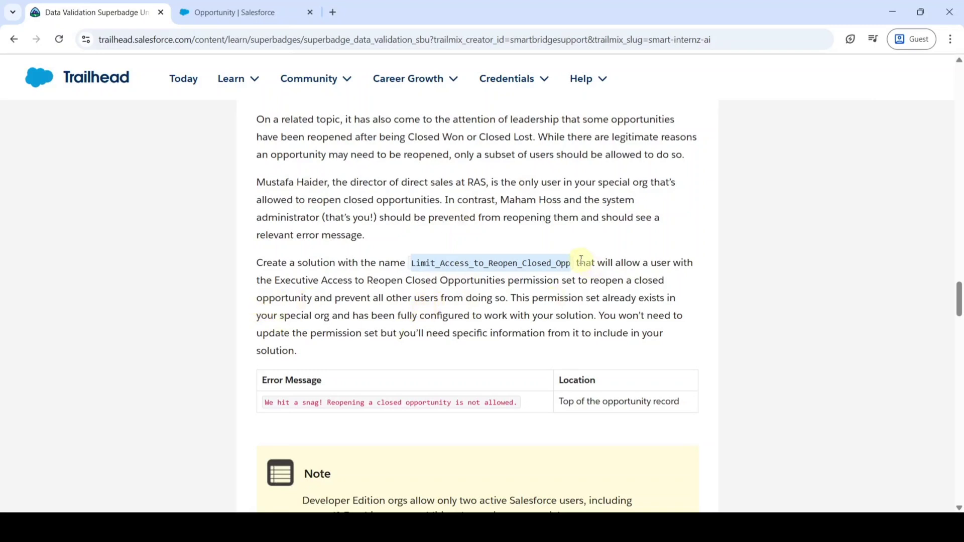
left_click_drag(577, 263, 526, 300)
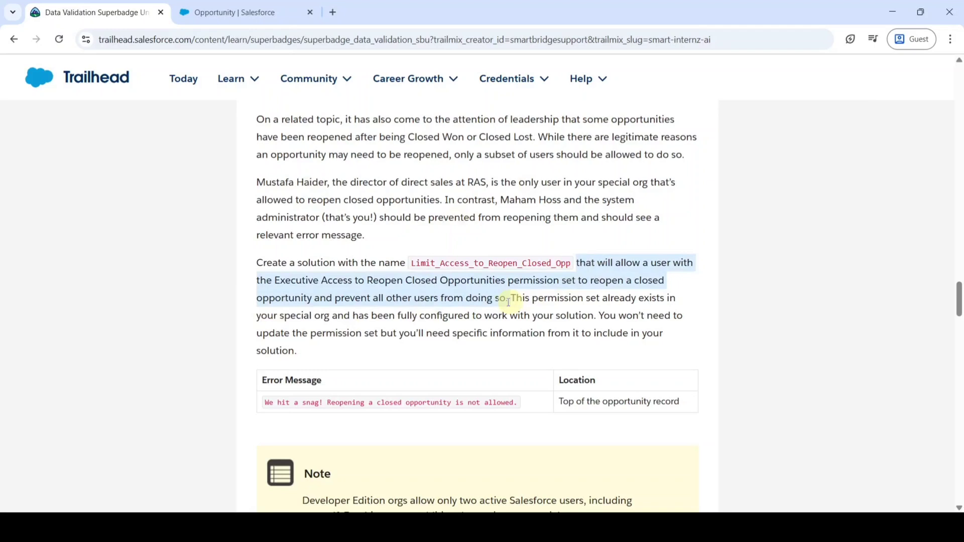
right_click(446, 287)
left_click(489, 300)
key("ctrl+Tab")
left_click(295, 313)
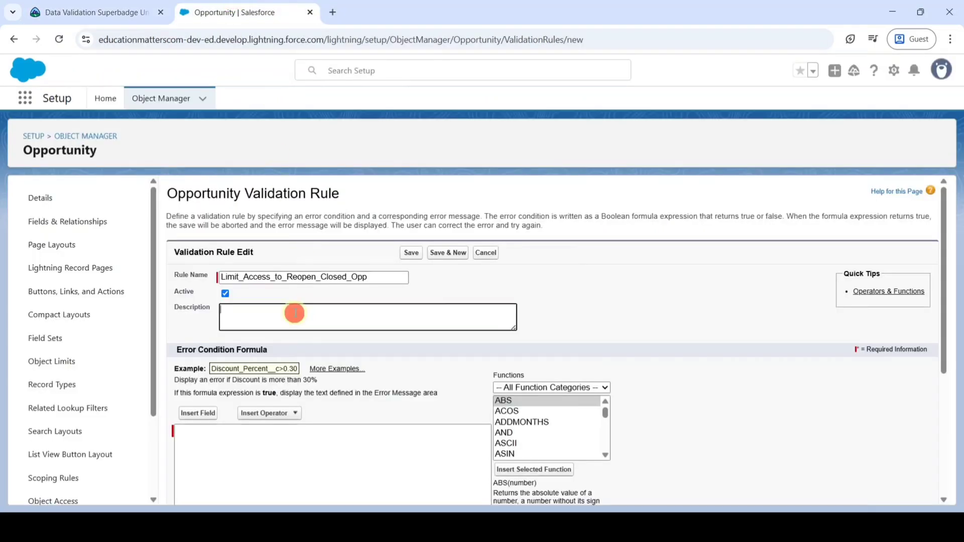
right_click(295, 313)
left_click(327, 170)
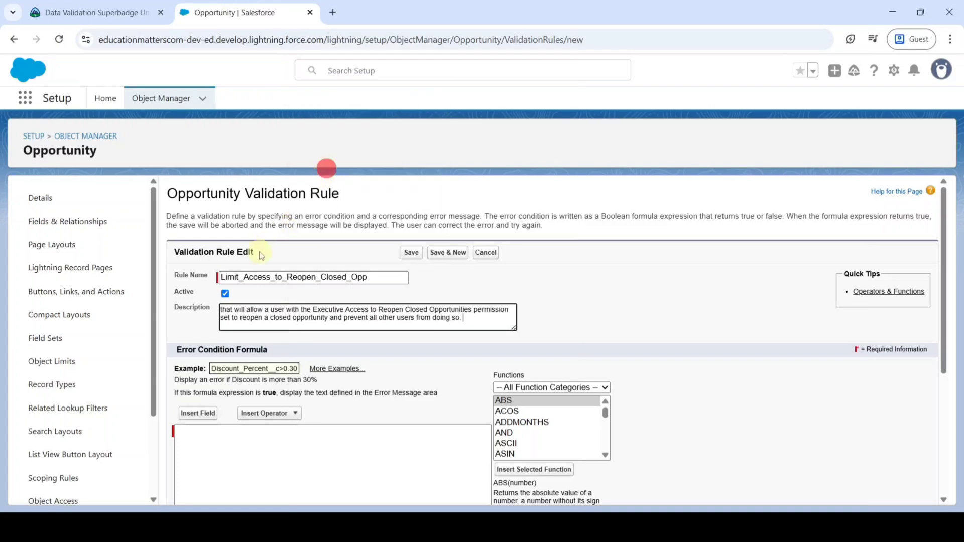
Enter the AND(ISCHANGED(StageName)…) formula checking Closed Won/Lost and Executives_Can_Reopen_Closed_Opportunities, and verify its syntax
scroll(267, 300, "down", 2)
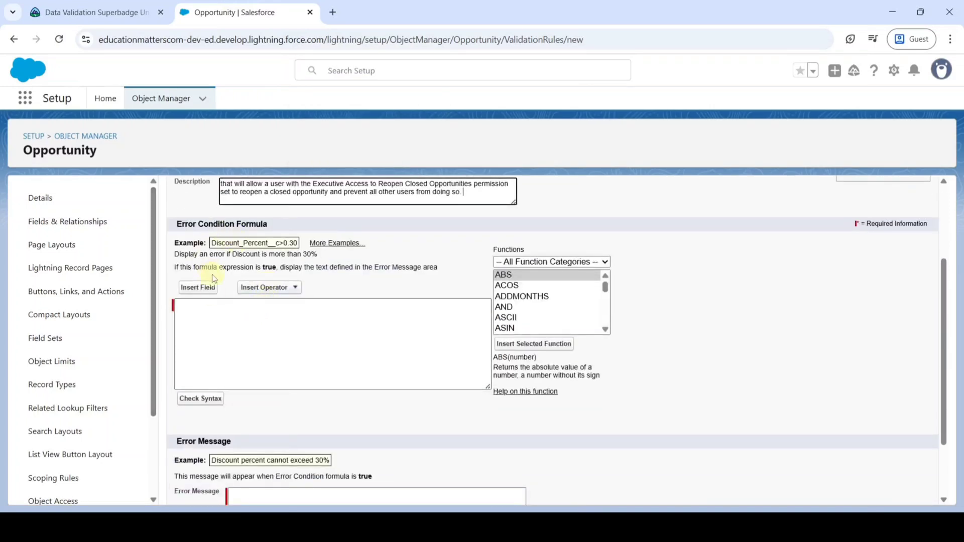
left_click(226, 338)
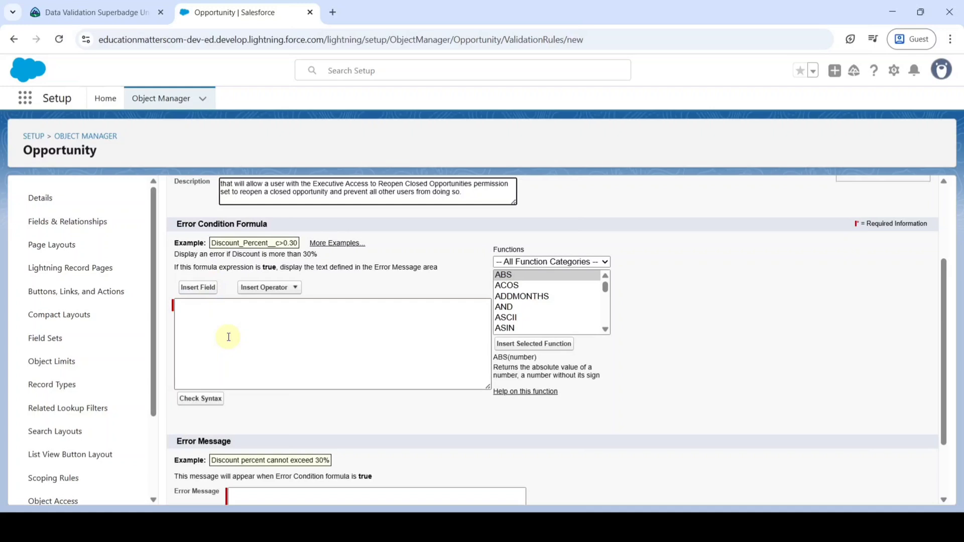
left_click(200, 336)
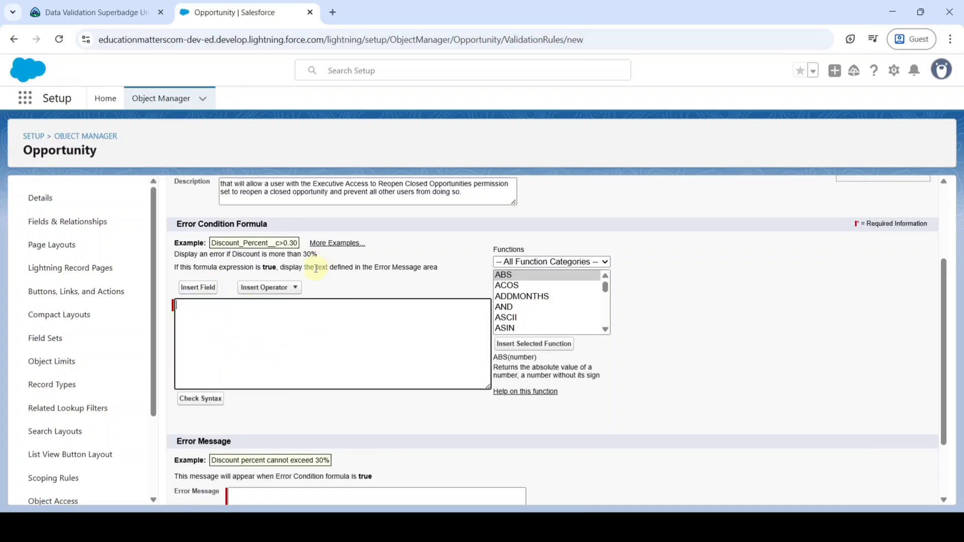
right_click(186, 310)
left_click(230, 168)
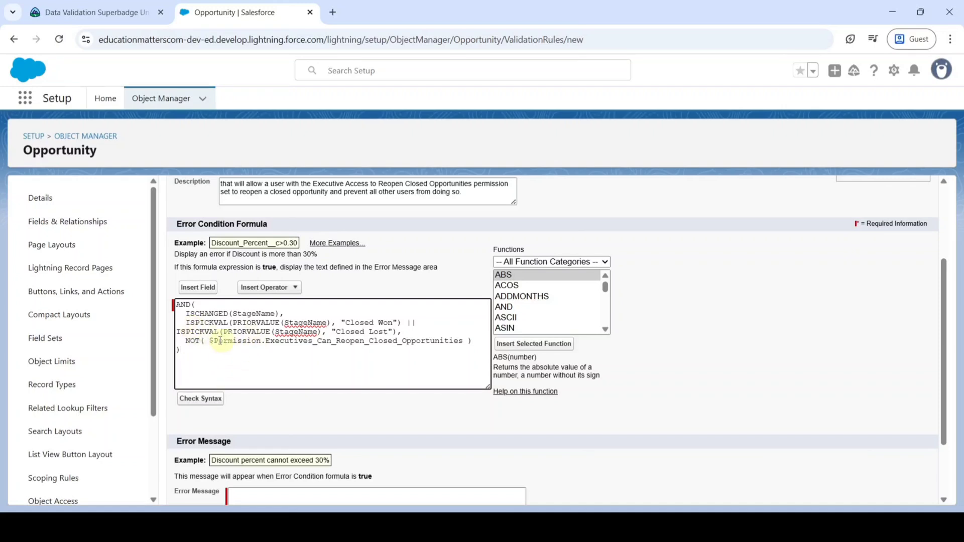
left_click(201, 399)
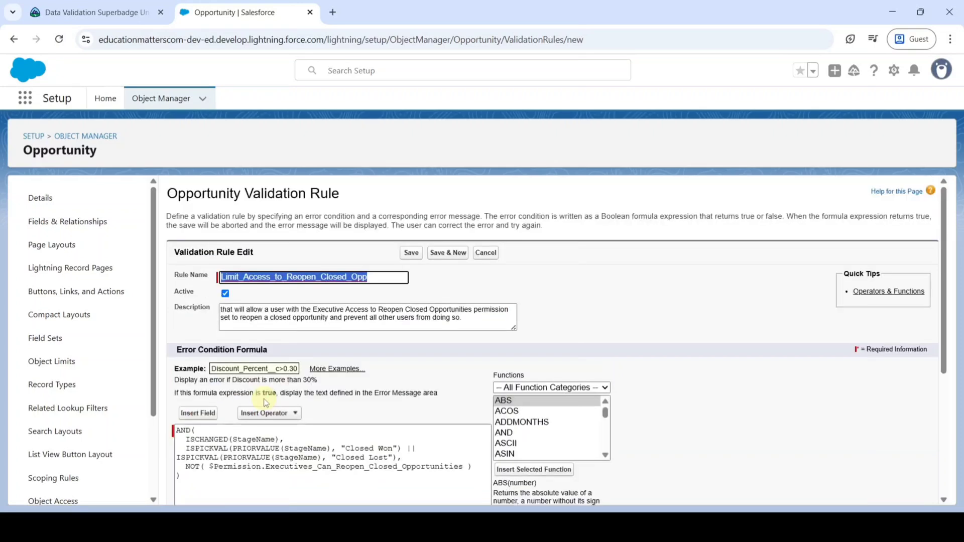
scroll(282, 420, "down", 3)
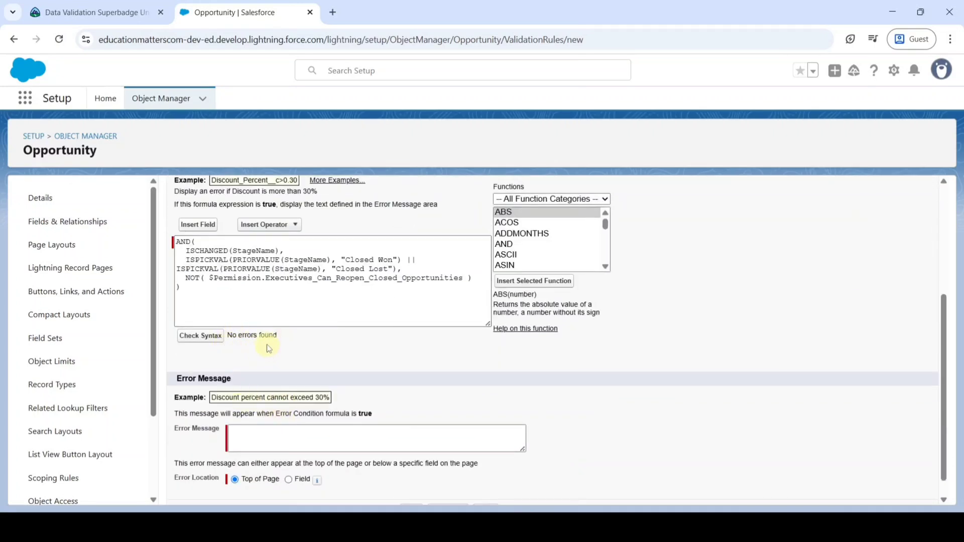
scroll(269, 347, "down", 2)
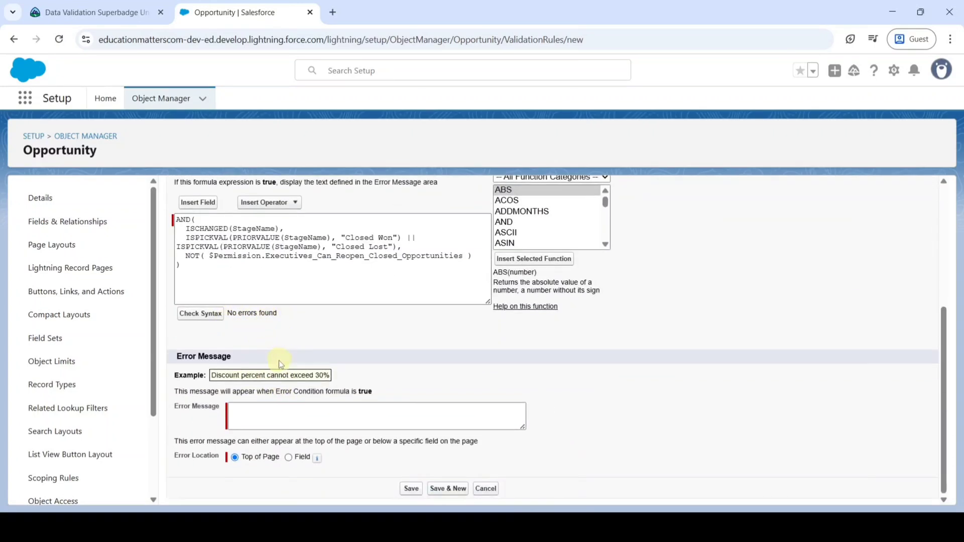
Set the error message "We hit a snag! Reopening a closed opportunity is not allowed." at Top of Page and save
left_click(229, 406)
left_click(136, 12)
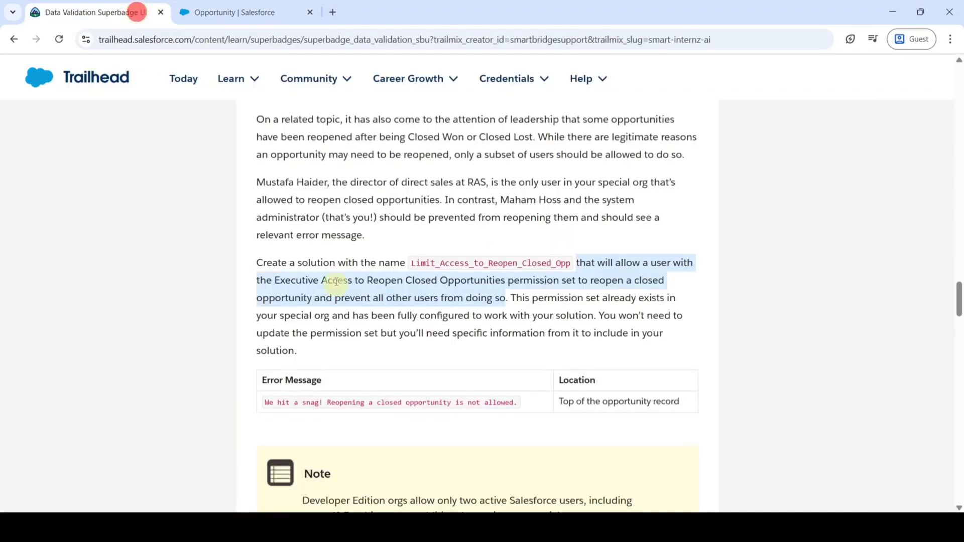
scroll(399, 311, "down", 1)
scroll(399, 312, "down", 2)
left_click_drag(262, 275, 513, 276)
right_click(485, 277)
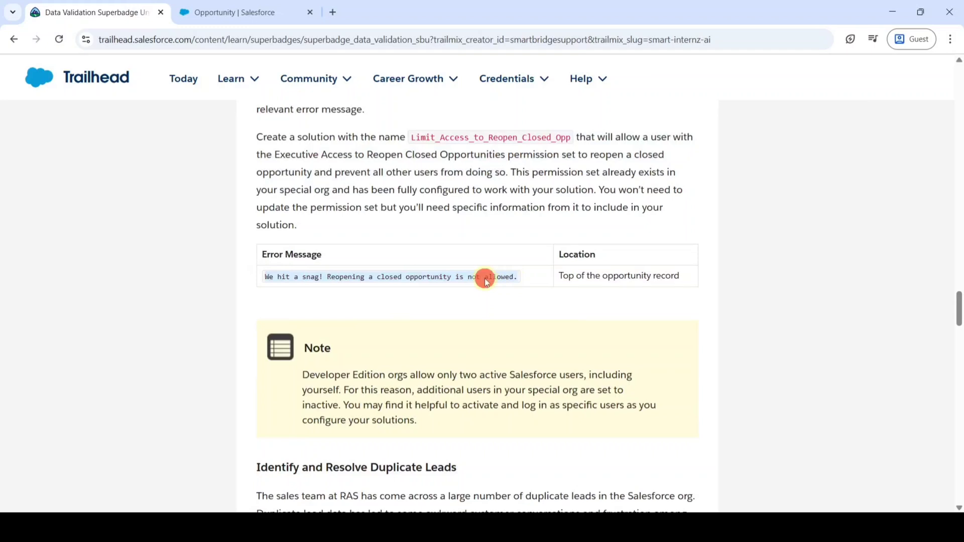
left_click(516, 296)
left_click(231, 12)
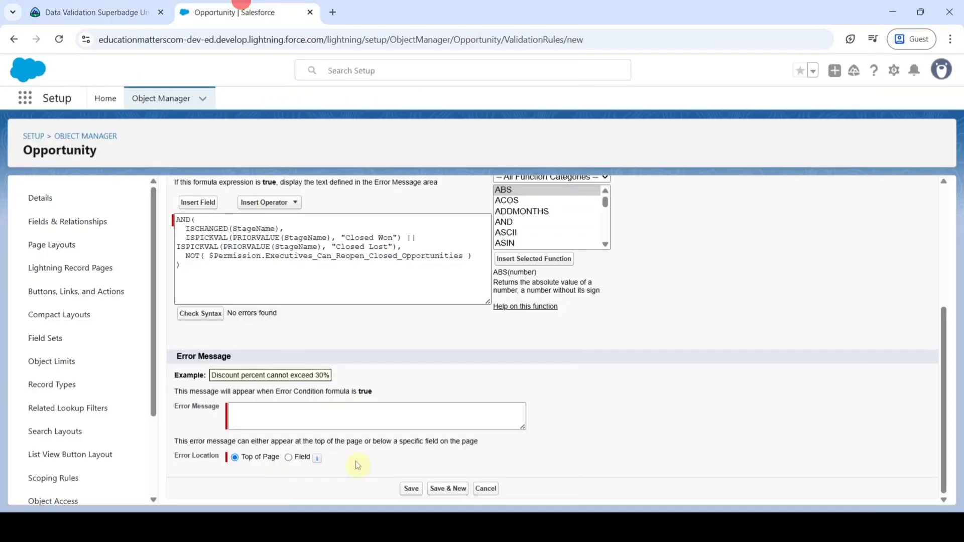
left_click(307, 420)
right_click(308, 419)
left_click(357, 272)
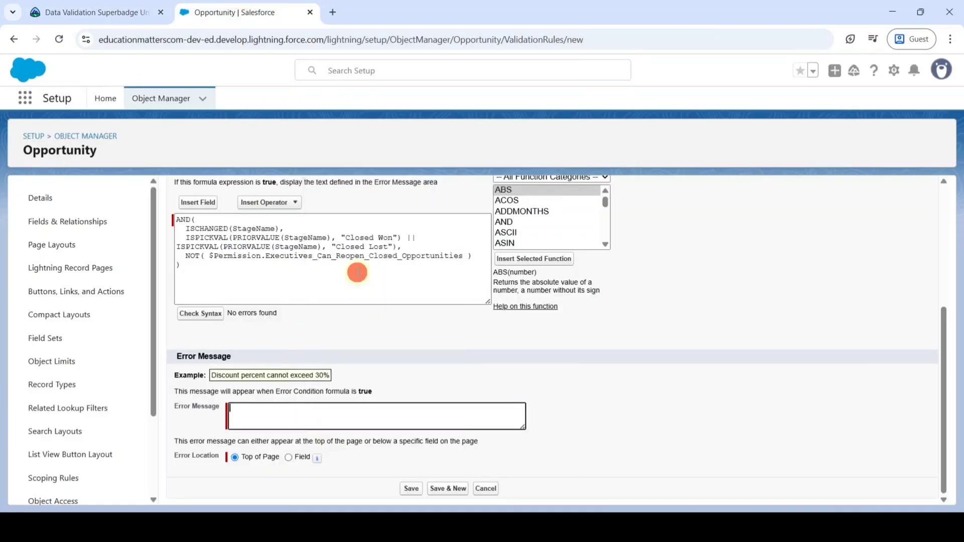
left_click(410, 490)
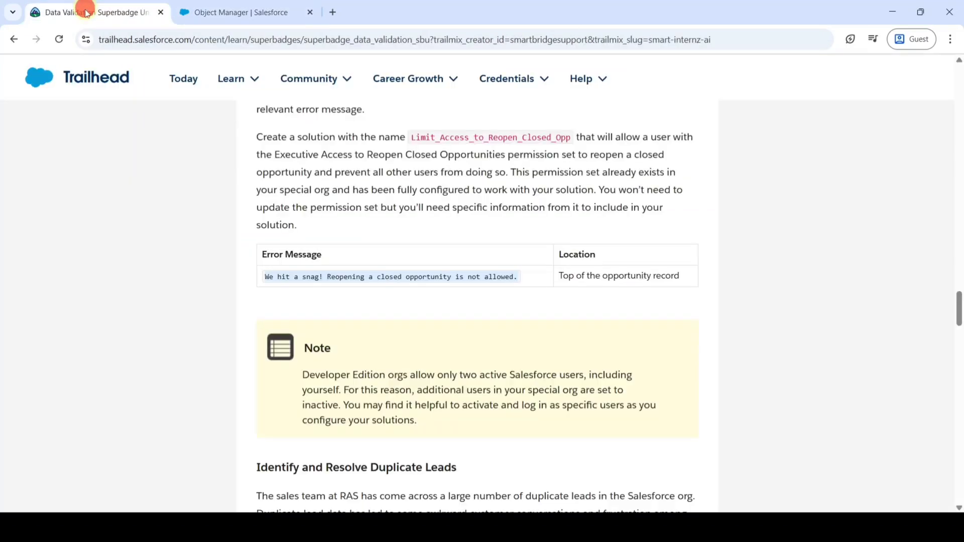
Check challenge 2, Validate Opportunity Data, in Trailhead and earn its +500 points
left_click(86, 11)
scroll(561, 299, "down", 20)
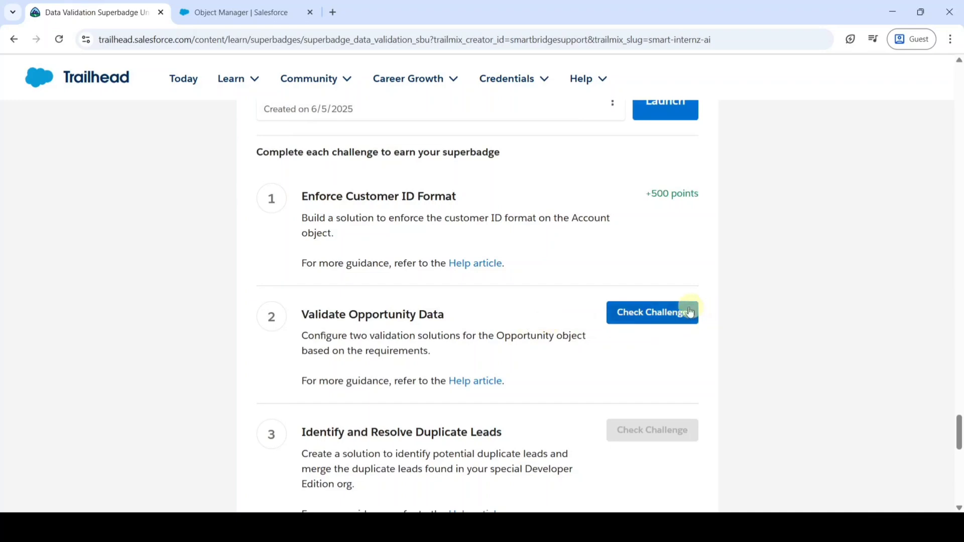
left_click(663, 319)
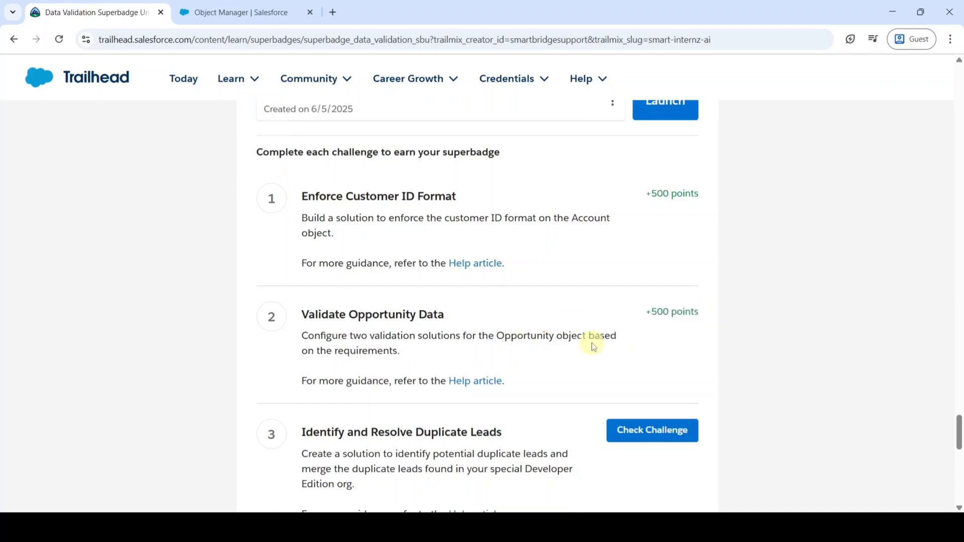